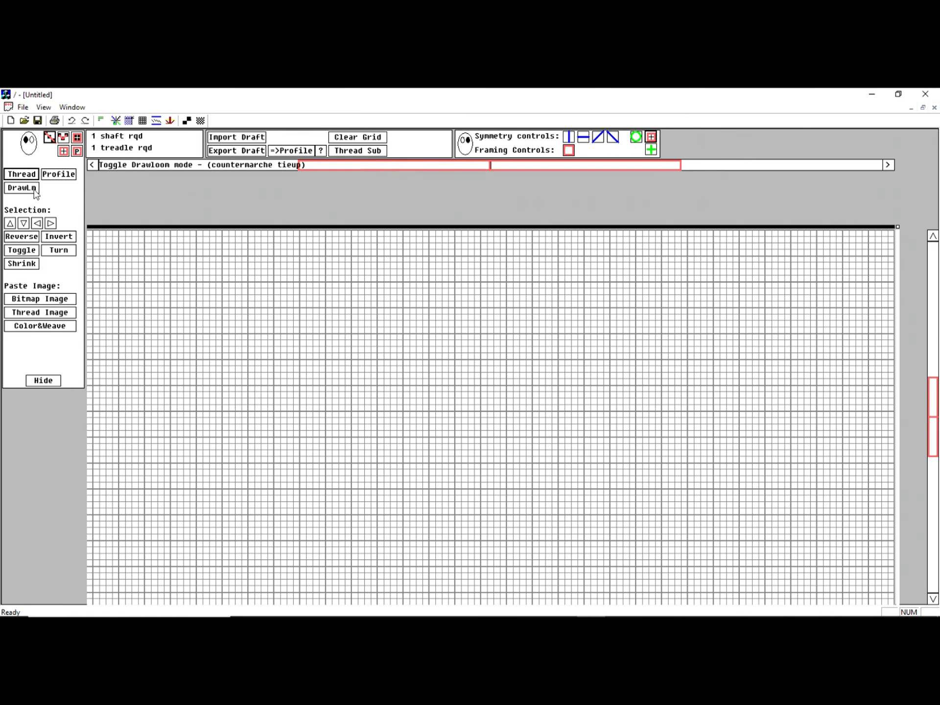
Turn on drawloom mode and mark out an 8 × 8 ground-unit area on the empty grid
left_click(25, 192)
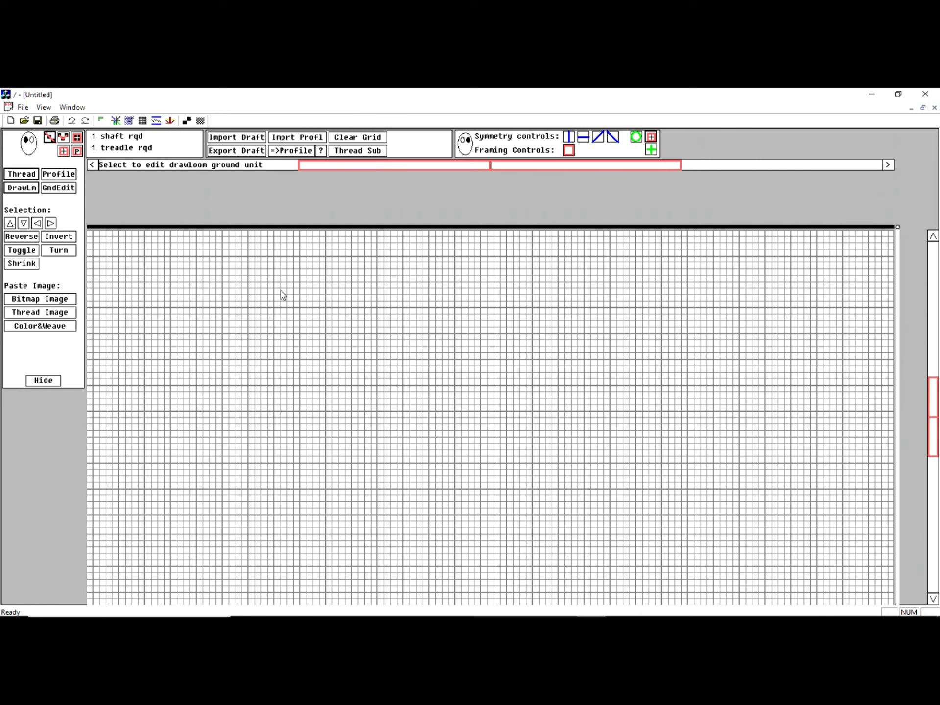
left_click_drag(275, 284, 321, 333)
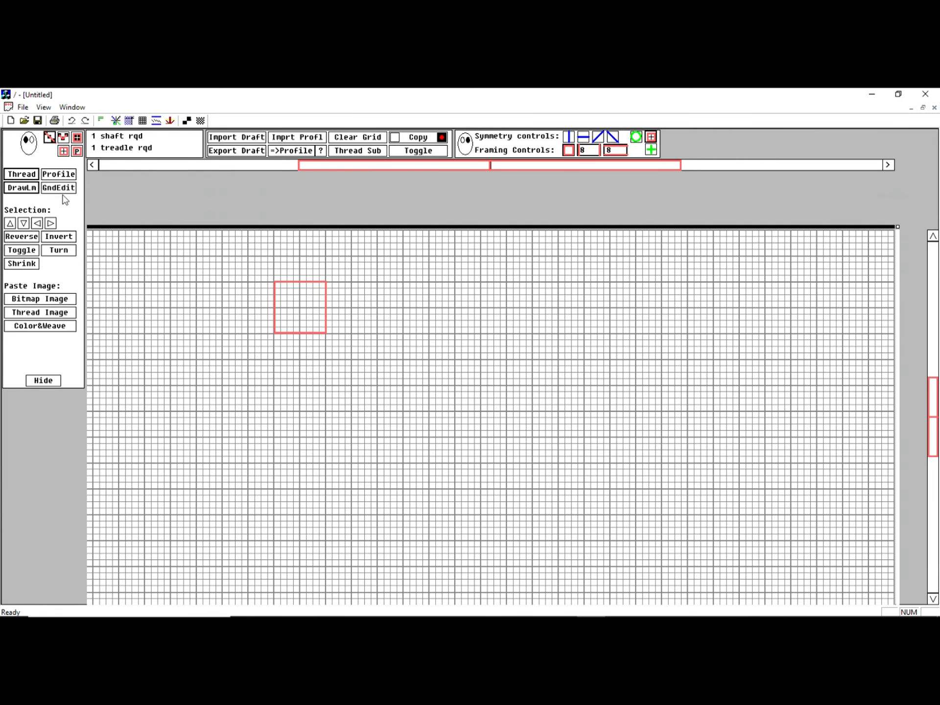
Open the ground-unit editor and fill the first rows of cells inside the red unit
left_click(56, 191)
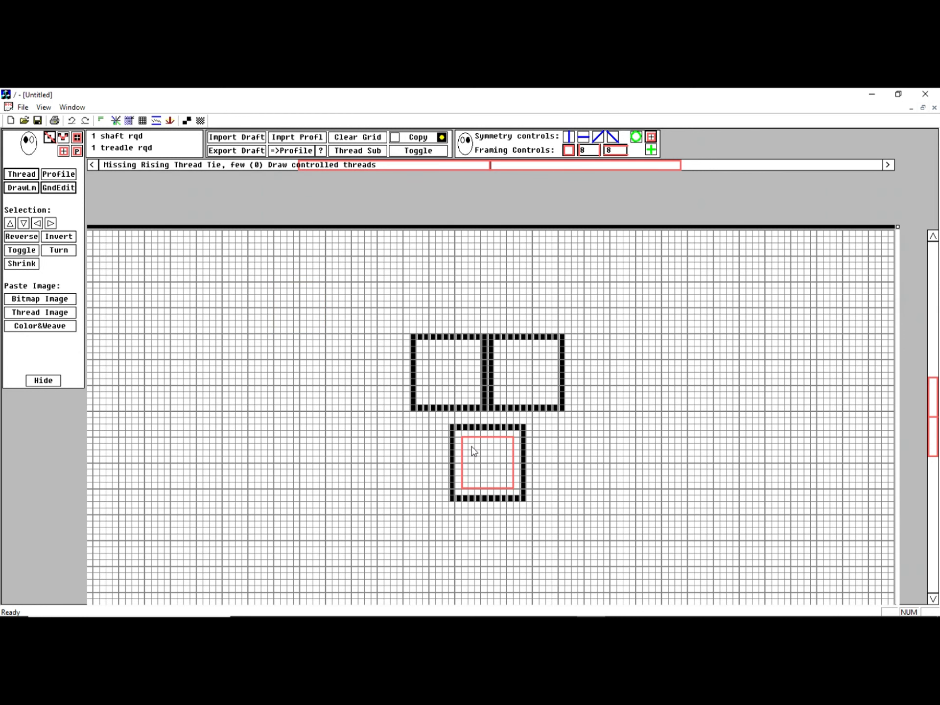
left_click(474, 446)
left_click(478, 446)
left_click(485, 446)
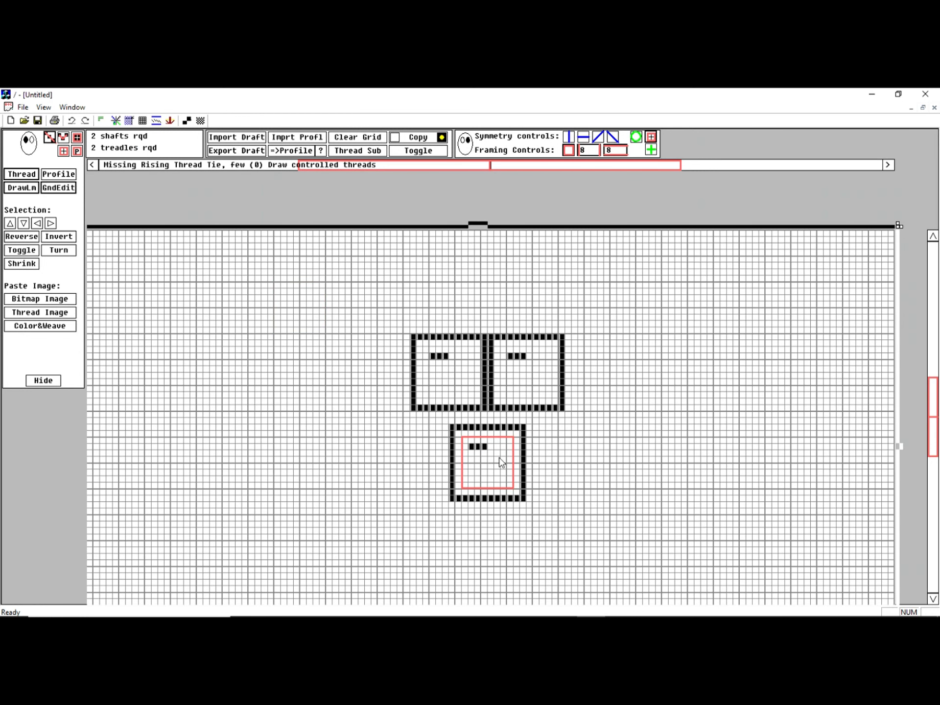
left_click(498, 459)
left_click(490, 459)
left_click(484, 459)
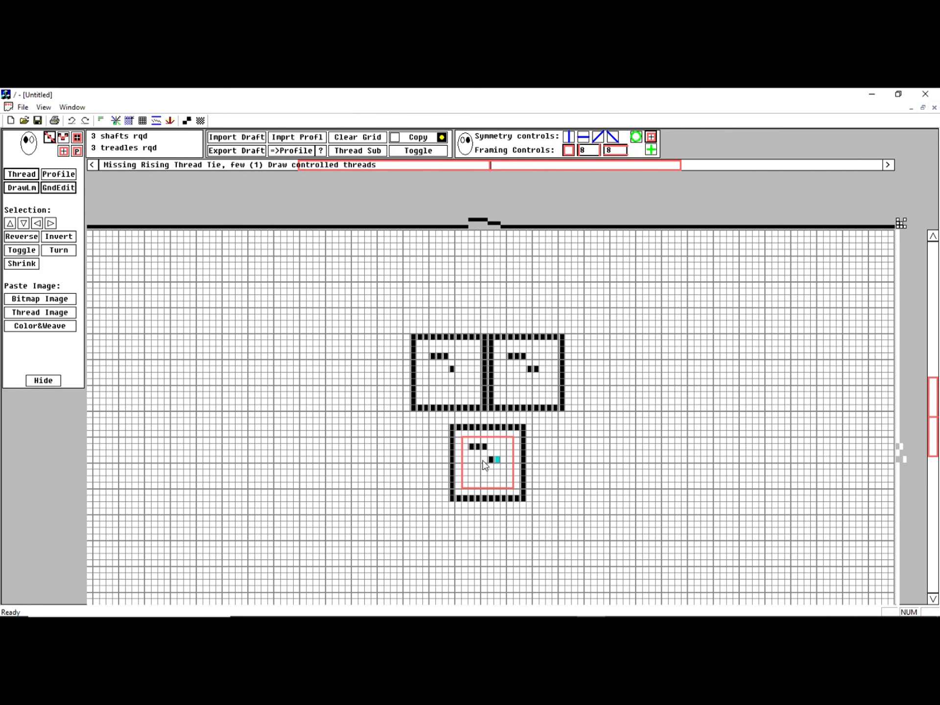
Adjust the cells down the motif's right side, then switch to the StructureLibrary_WarpedImagination draft
left_click(485, 462)
left_click(485, 462)
left_click(485, 461)
left_click(485, 461)
left_click(485, 454)
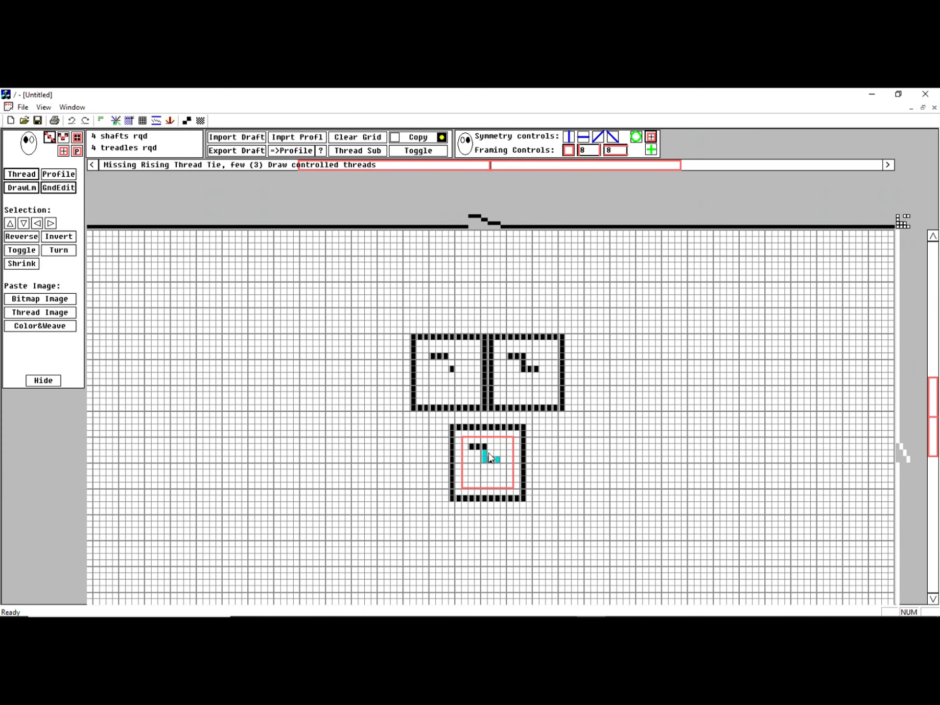
left_click(72, 107)
left_click(117, 192)
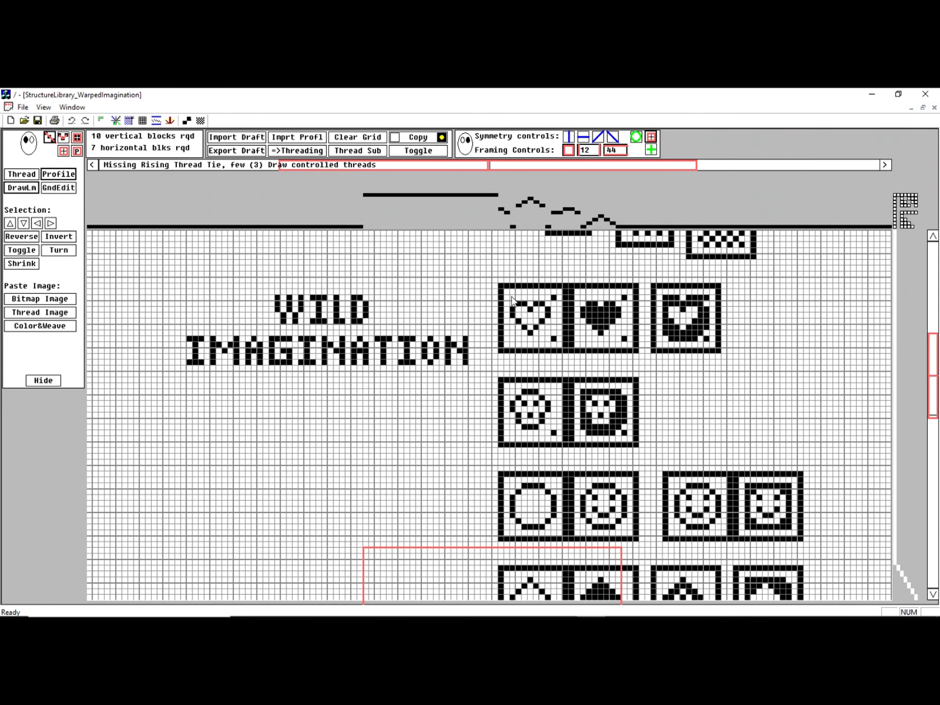
Select the outline heart in the library grid, widening the box to an 8 × 8 area
left_click_drag(511, 295, 552, 340)
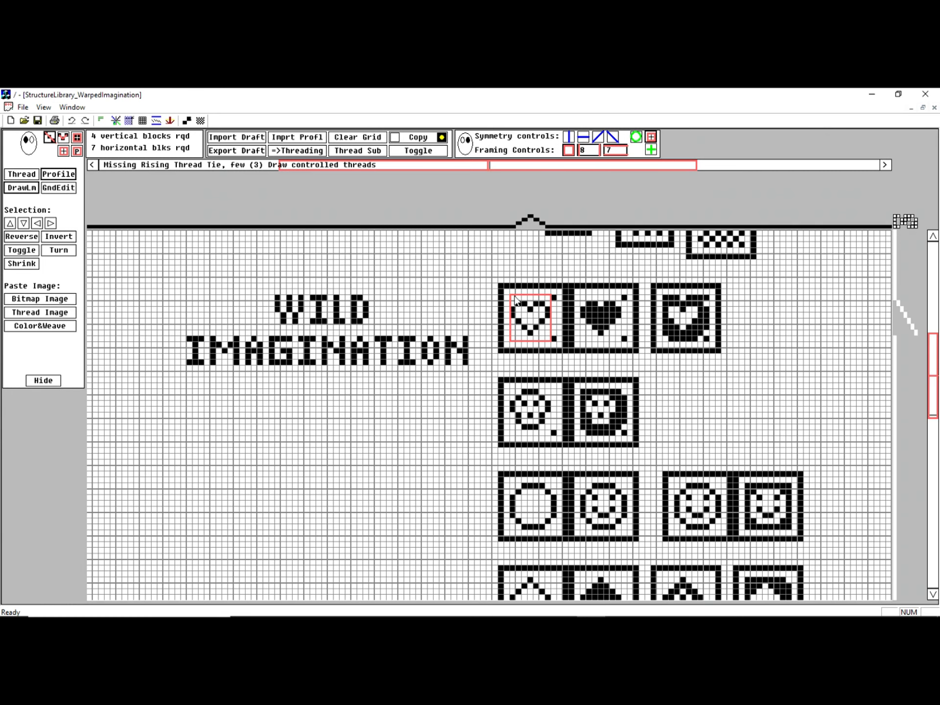
left_click_drag(514, 300, 557, 343)
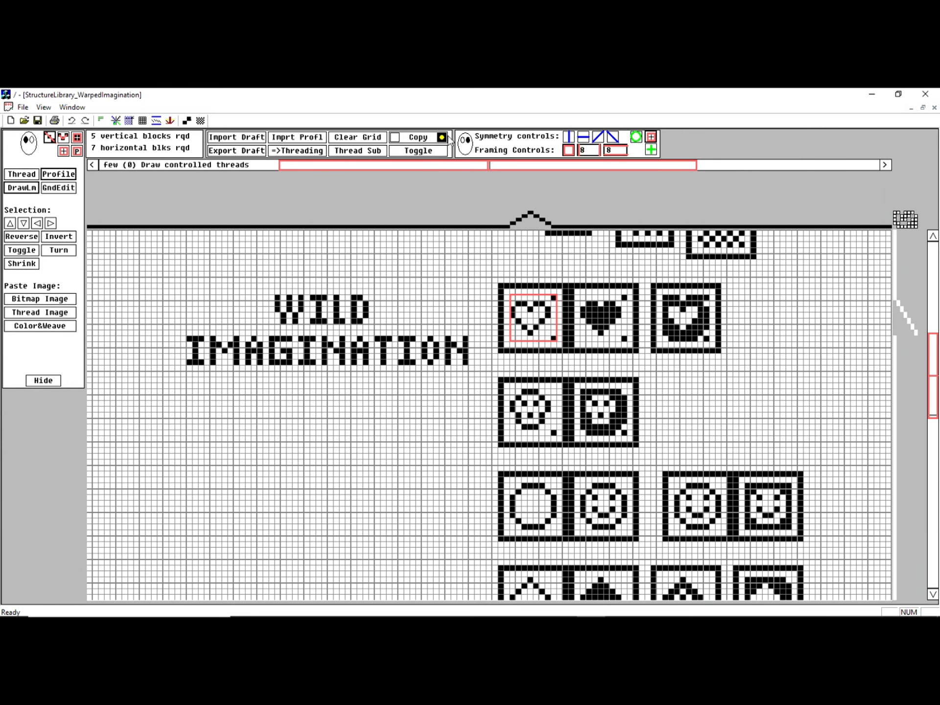
Switch back to the Untitled draft and show its ground unit filled with the outline heart
left_click(71, 107)
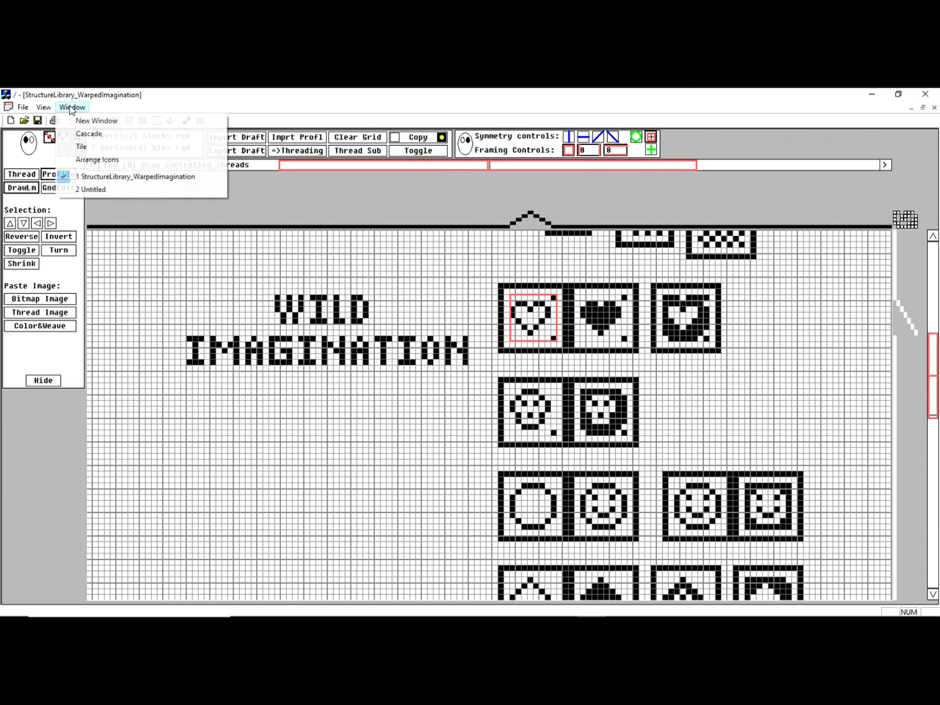
left_click(97, 192)
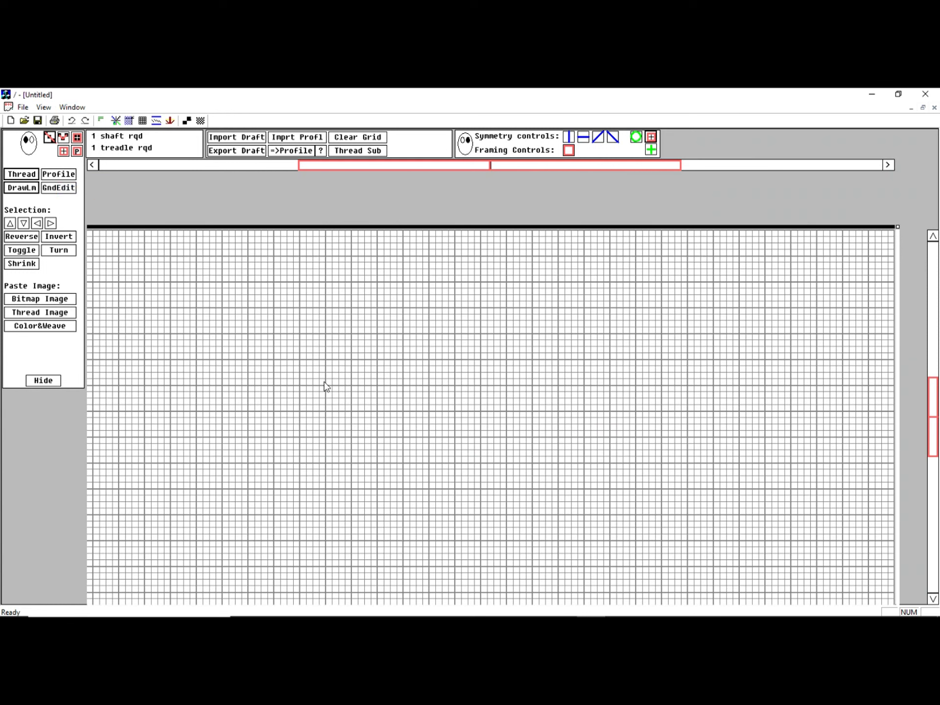
left_click(55, 190)
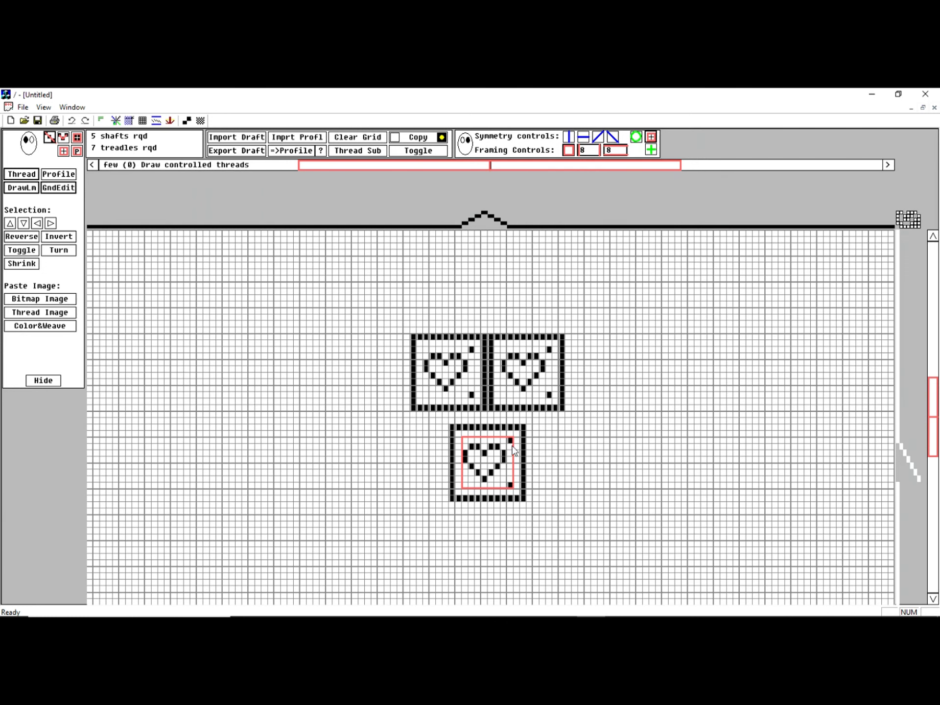
left_click(511, 442)
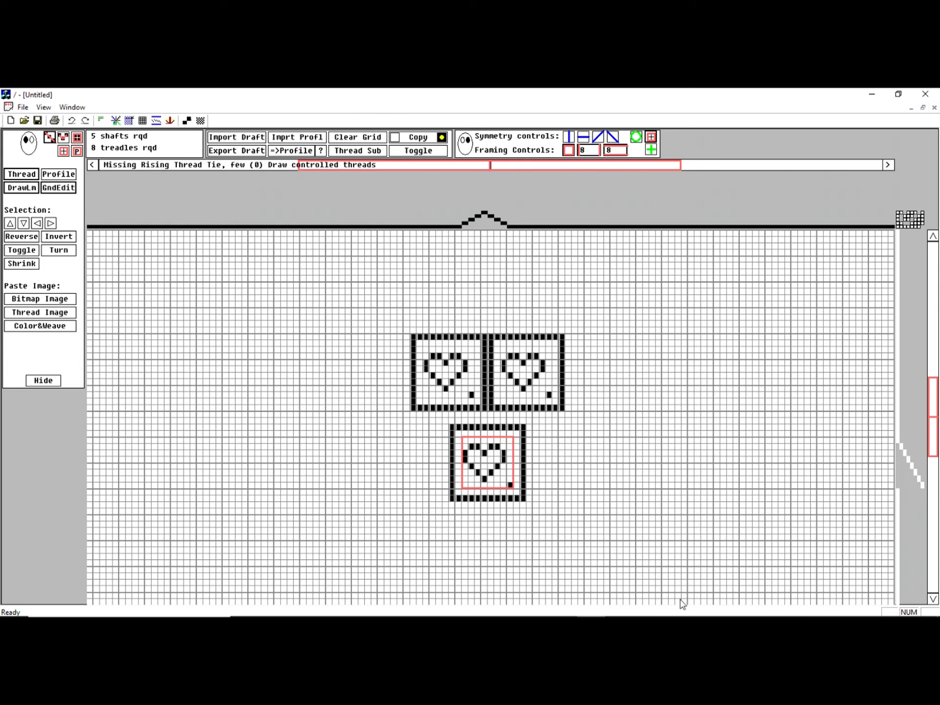
mouse_move(695, 614)
left_click(511, 441)
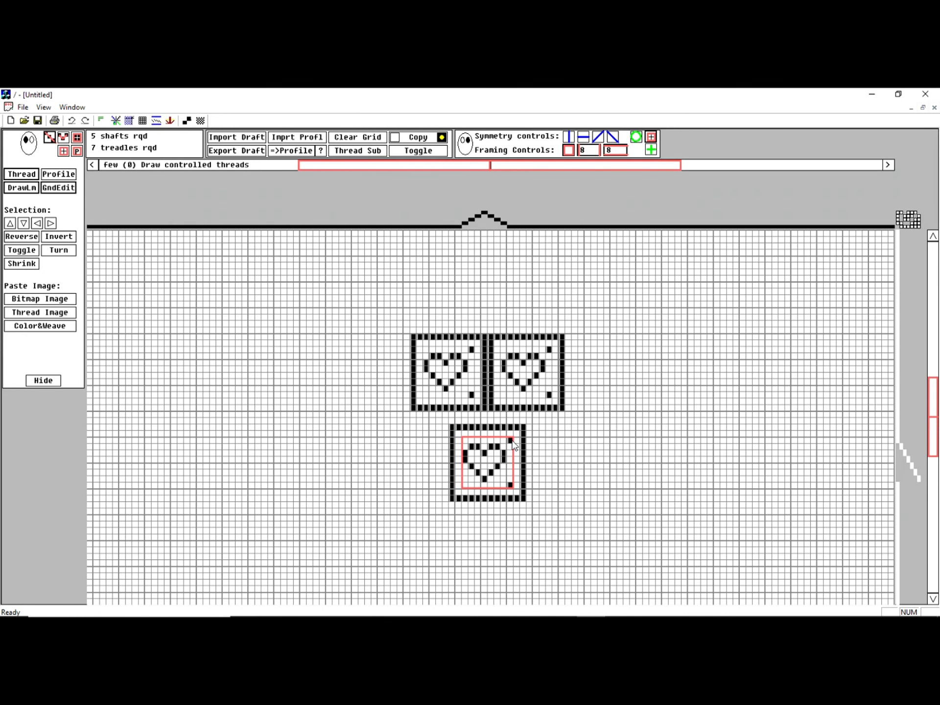
left_click(485, 446)
left_click(465, 446)
left_click(505, 450)
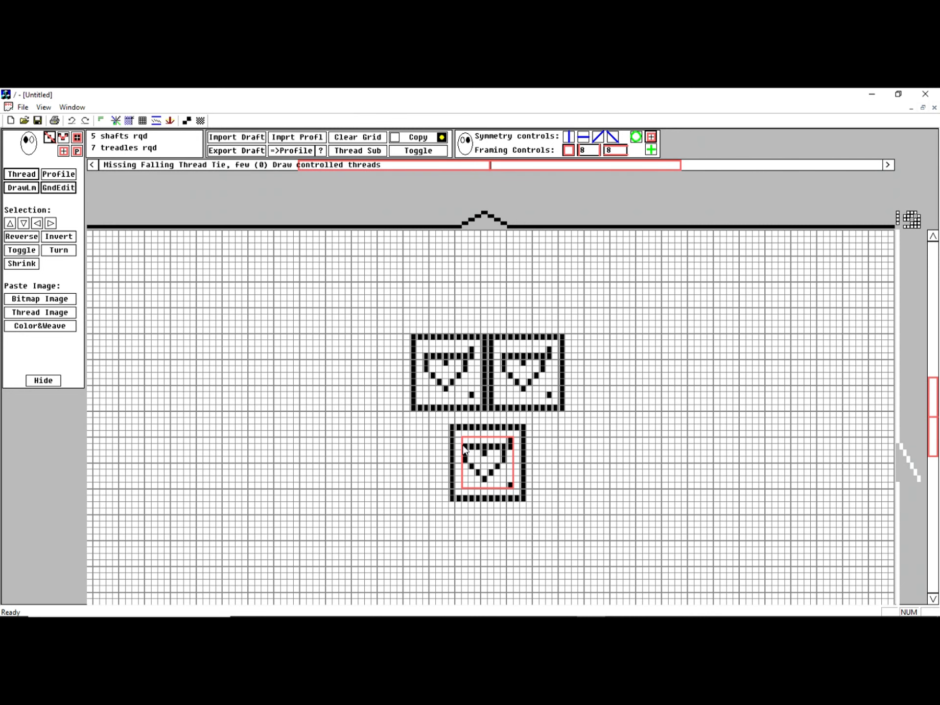
left_click(465, 449)
left_click(485, 446)
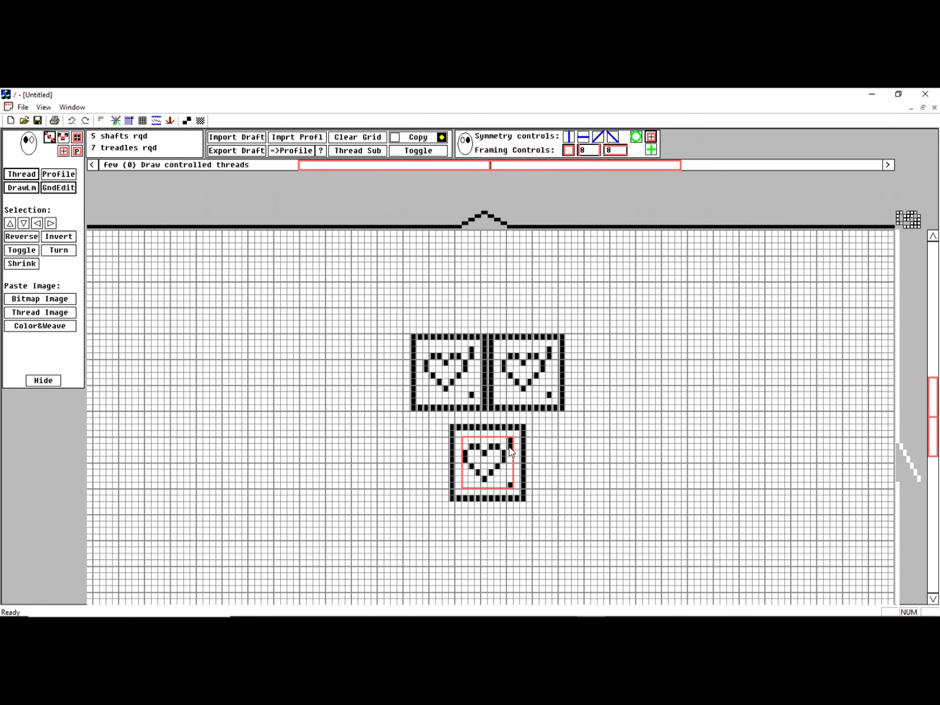
left_click(510, 449)
left_click(923, 108)
Restore the draft windows so the Untitled heart draft sits in front of the library draft
left_click(793, 272)
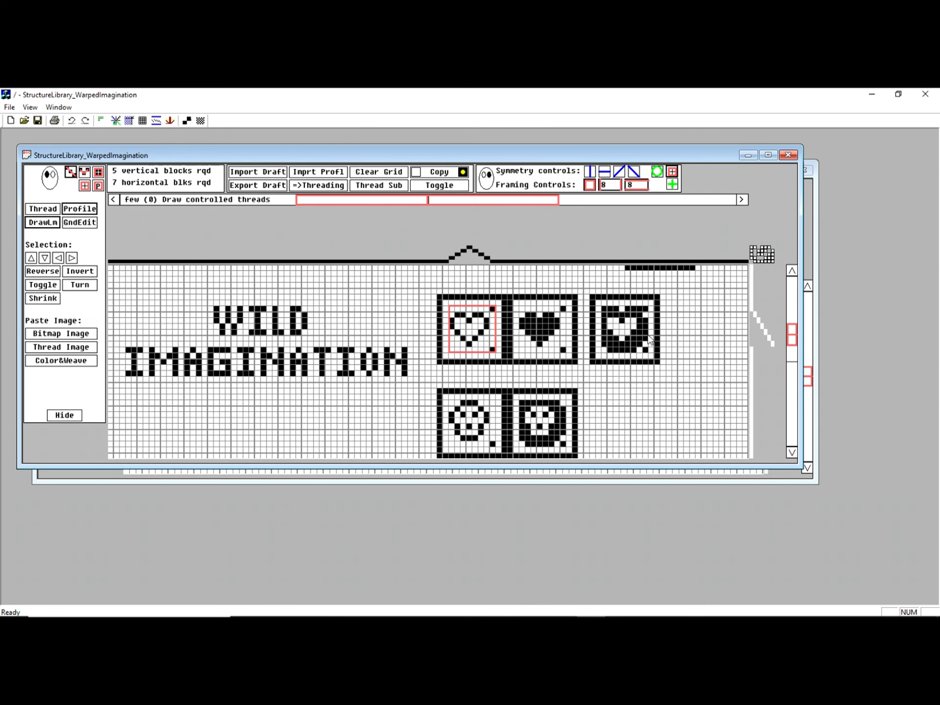
left_click(818, 207)
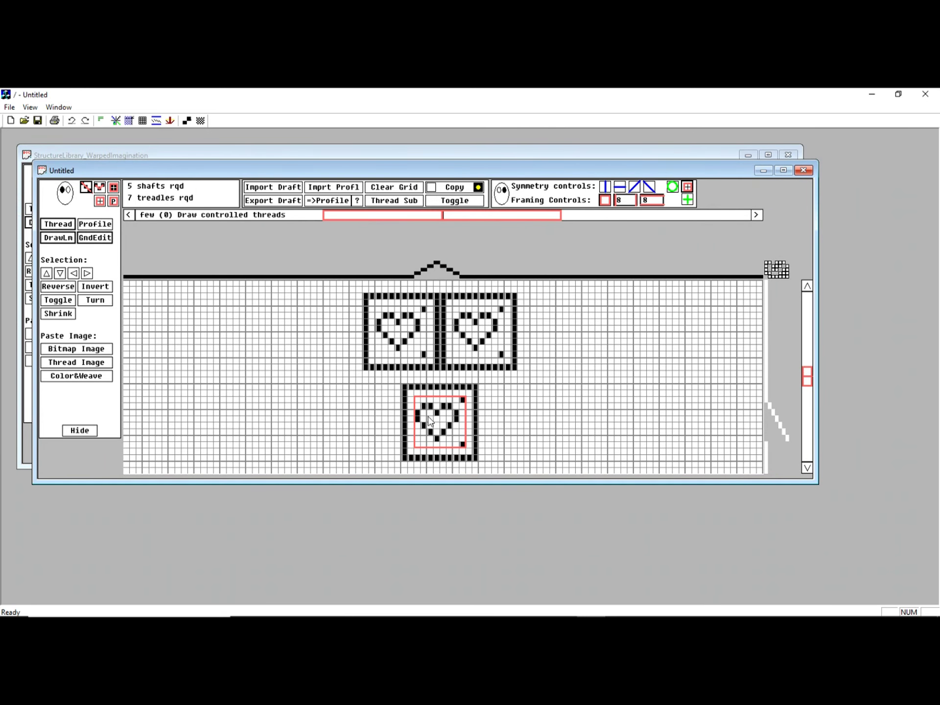
Fill the first empty cells inside the lower heart
left_click(424, 413)
left_click(431, 413)
left_click(424, 419)
left_click(431, 419)
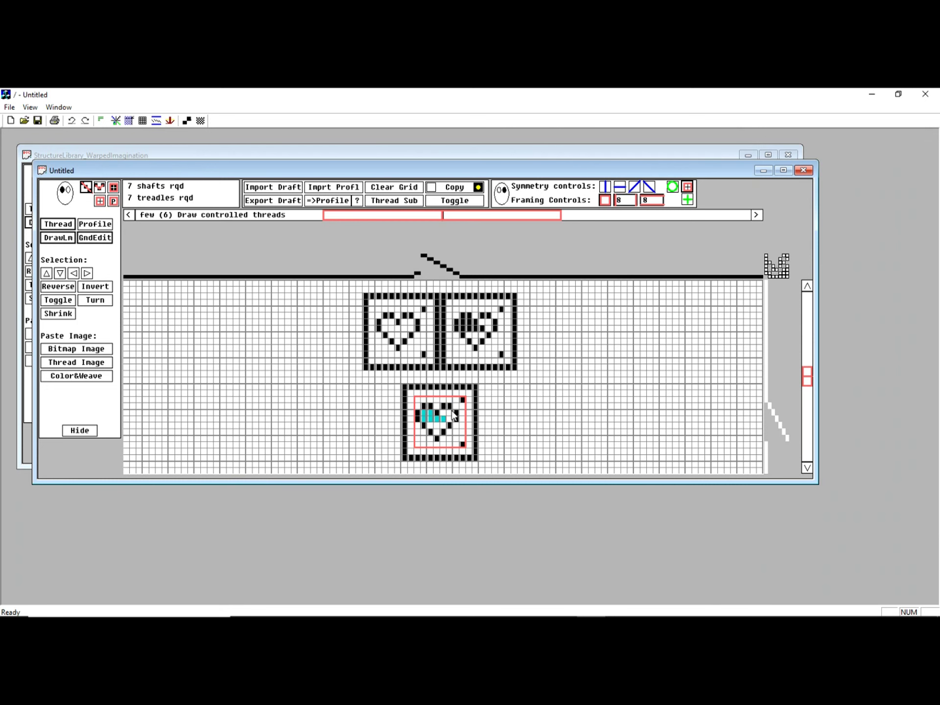
left_click(450, 414)
left_click(447, 417)
left_click(451, 419)
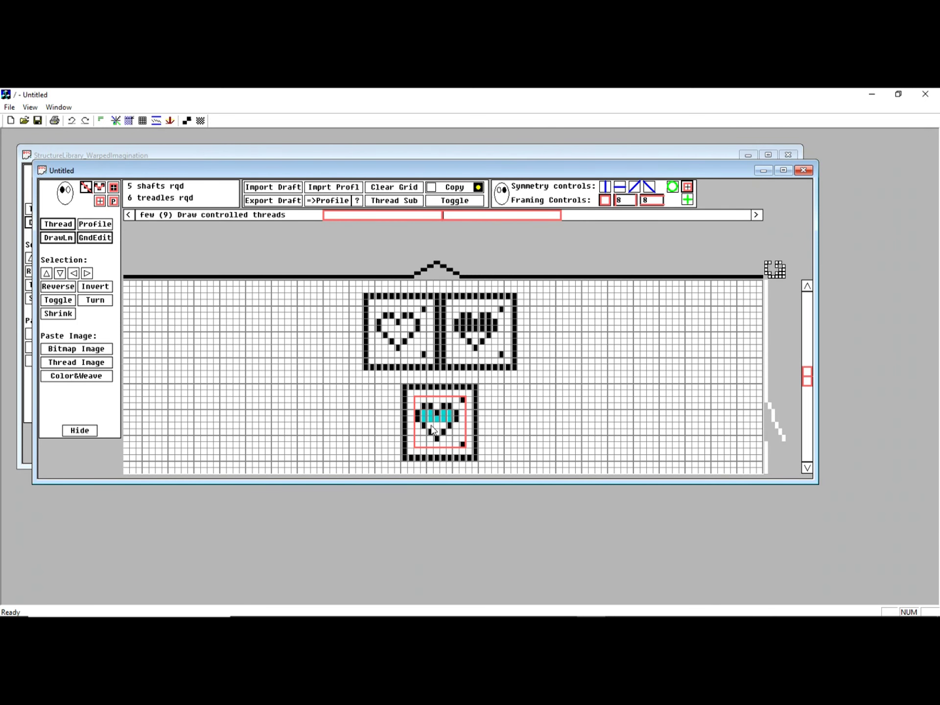
Fill the remaining heart cells to make it solid, then copy the ground-unit area
left_click(434, 428)
left_click(444, 426)
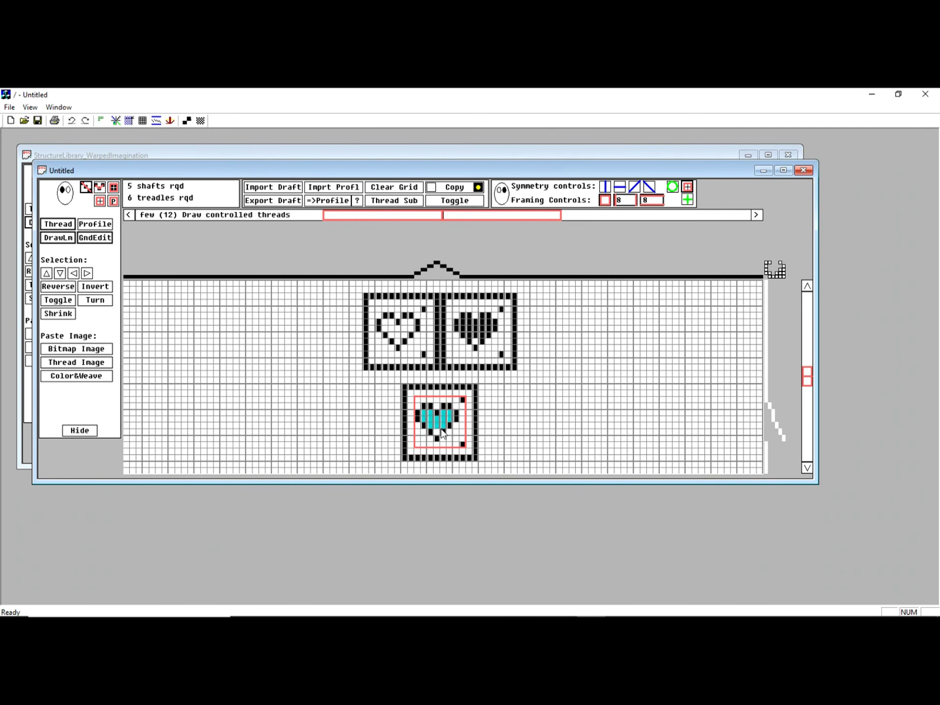
left_click(433, 432)
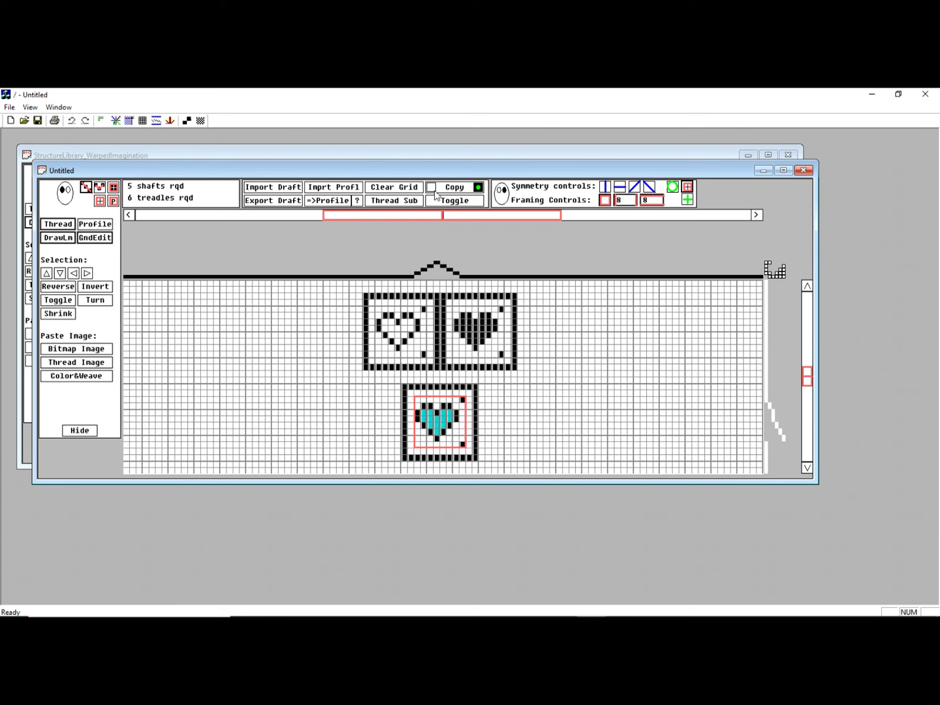
left_click(460, 190)
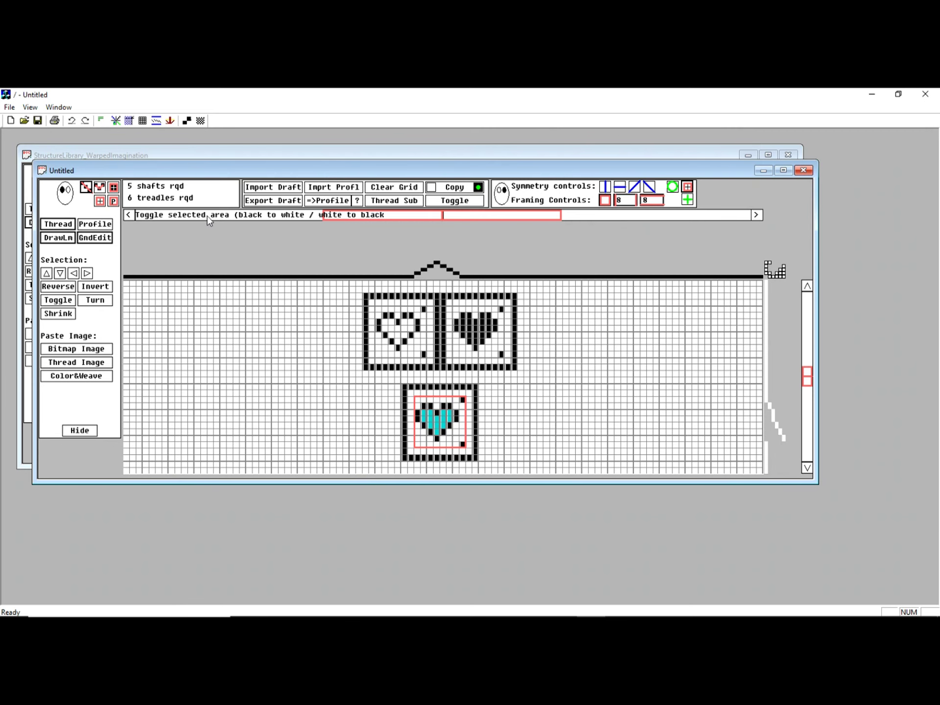
left_click(425, 417)
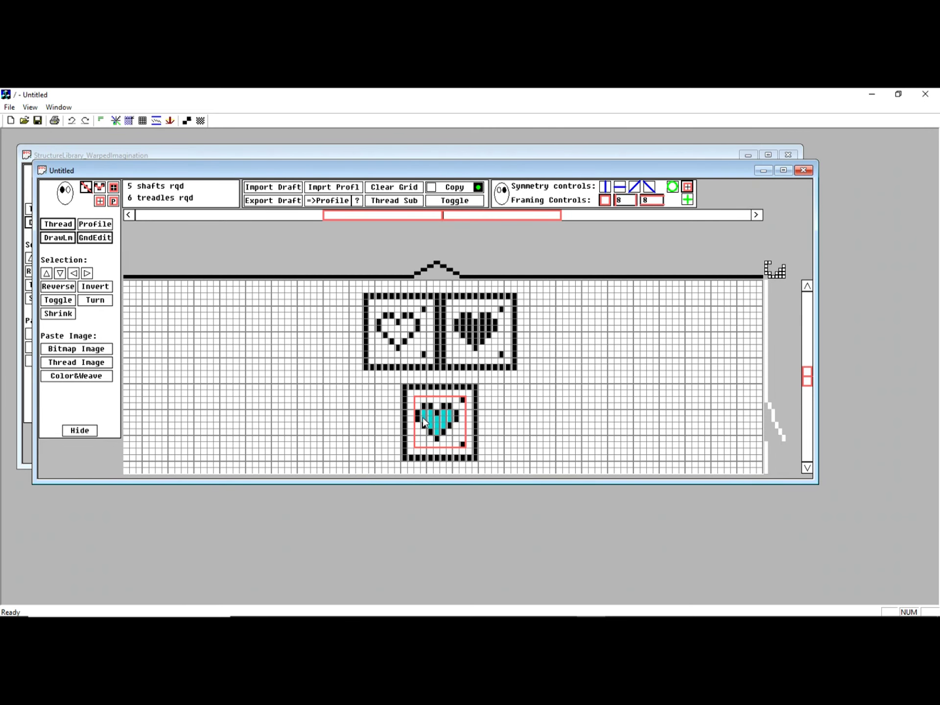
Paint the lower heart's cells cyan, toggling individual cells until the heart is completely filled
left_click_drag(424, 422, 435, 421)
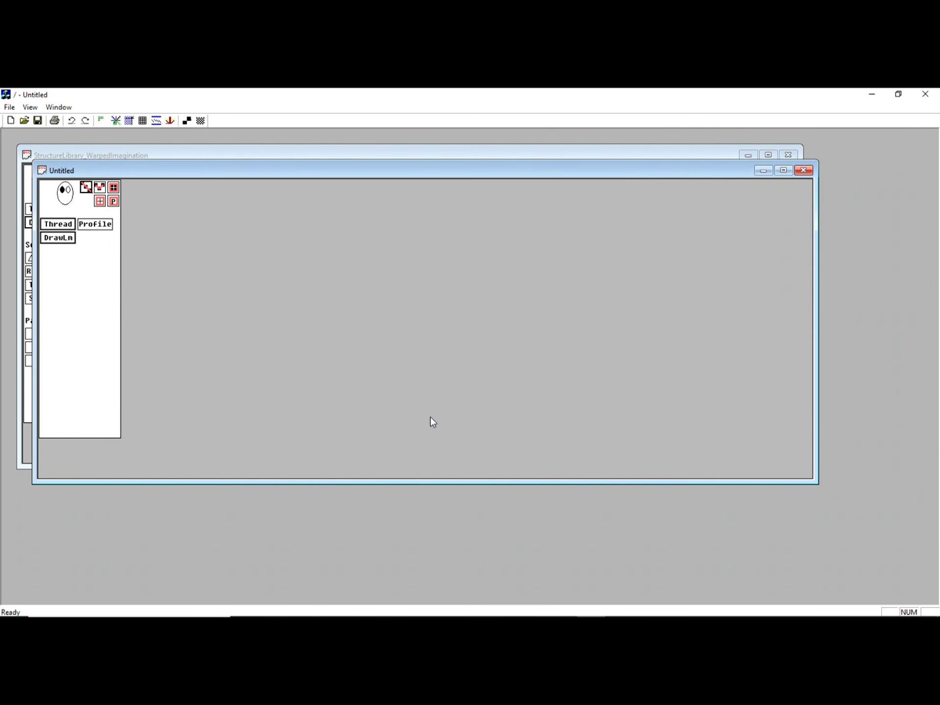
left_click(447, 416)
left_click(449, 417)
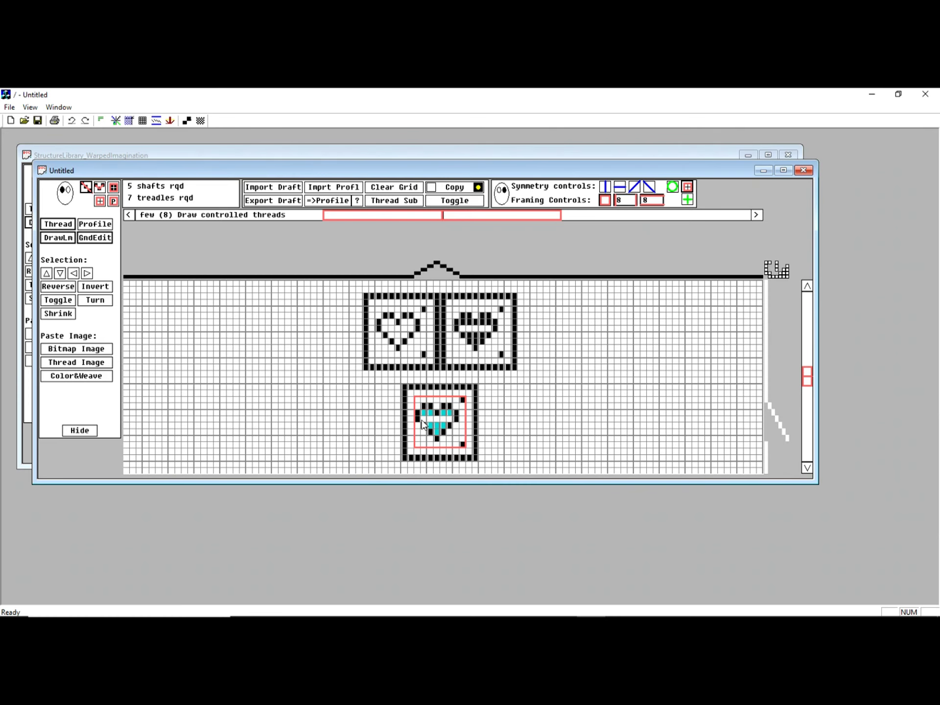
left_click_drag(424, 421, 449, 420)
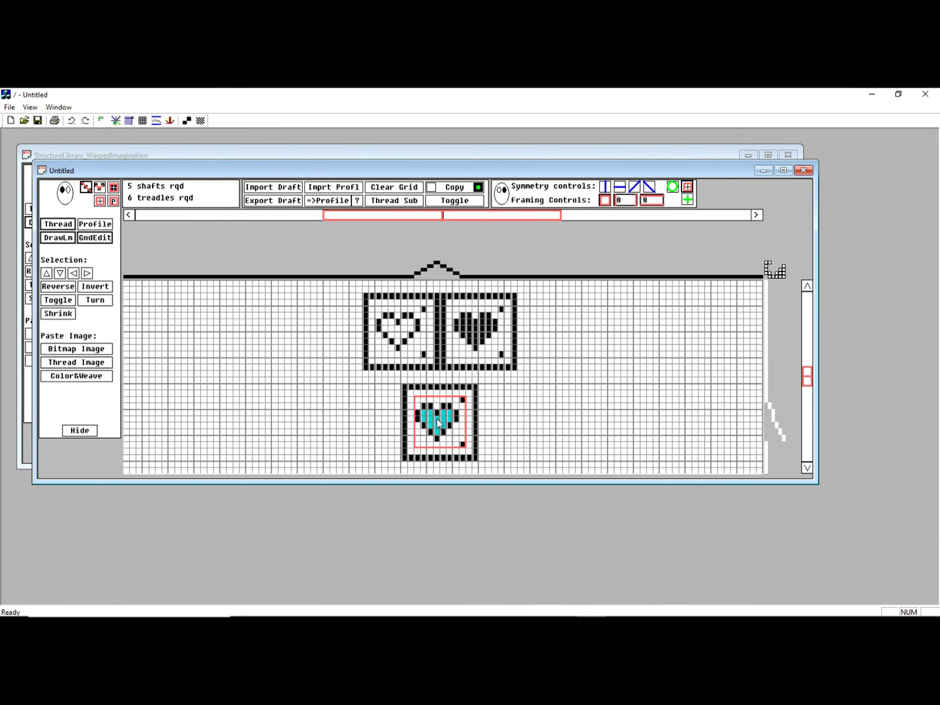
left_click(436, 419)
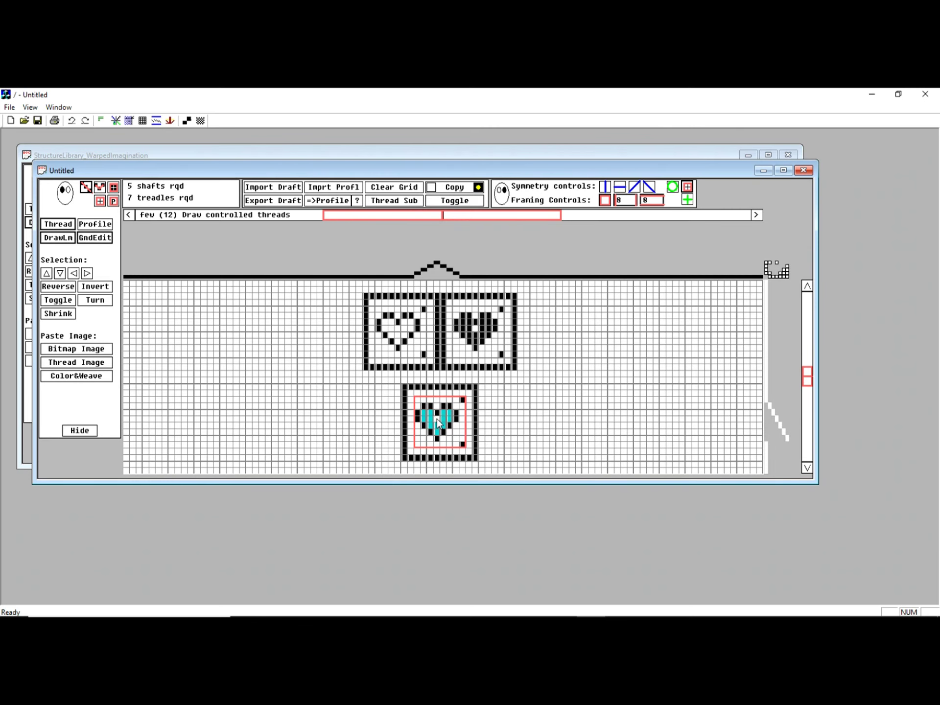
left_click(438, 423)
left_click(440, 418)
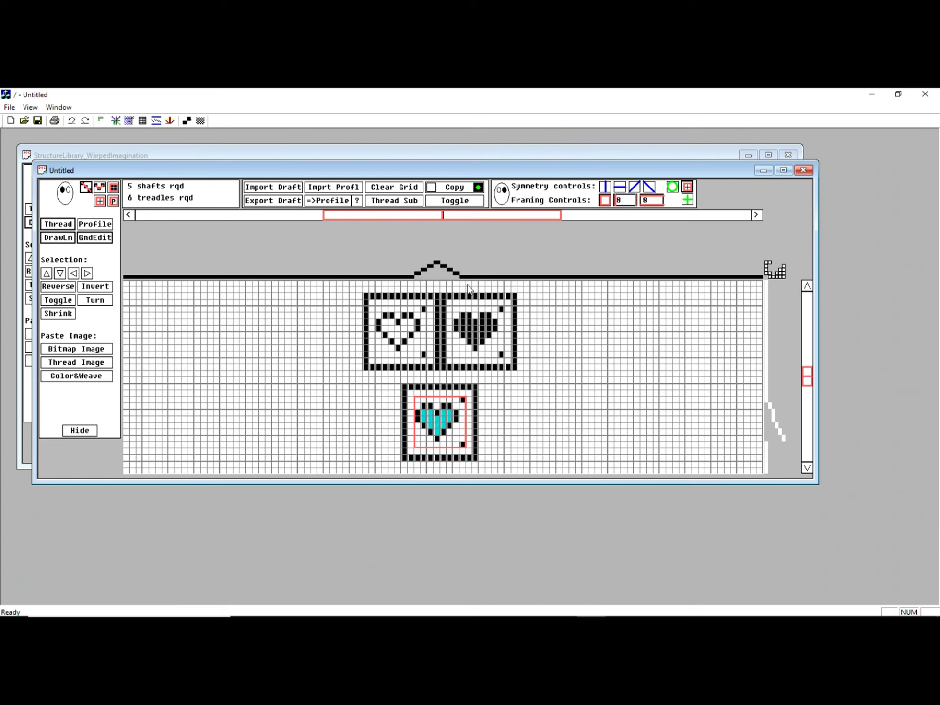
Select the hollow heart as an 8 × 8 unit, copy it as background threading, and apply Thread Sub
left_click(94, 237)
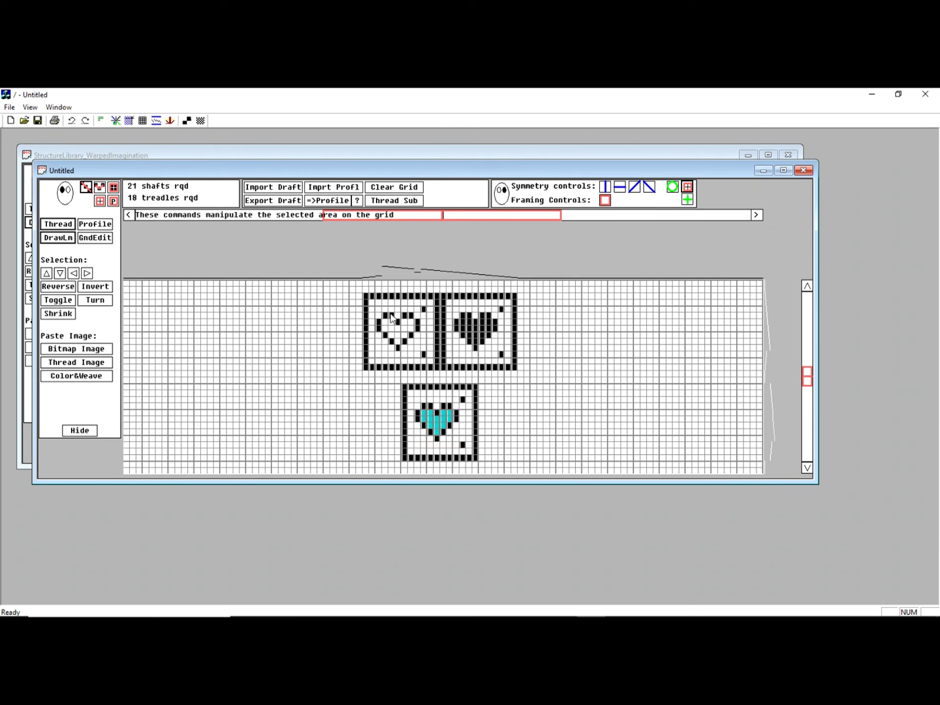
left_click_drag(380, 319, 421, 357)
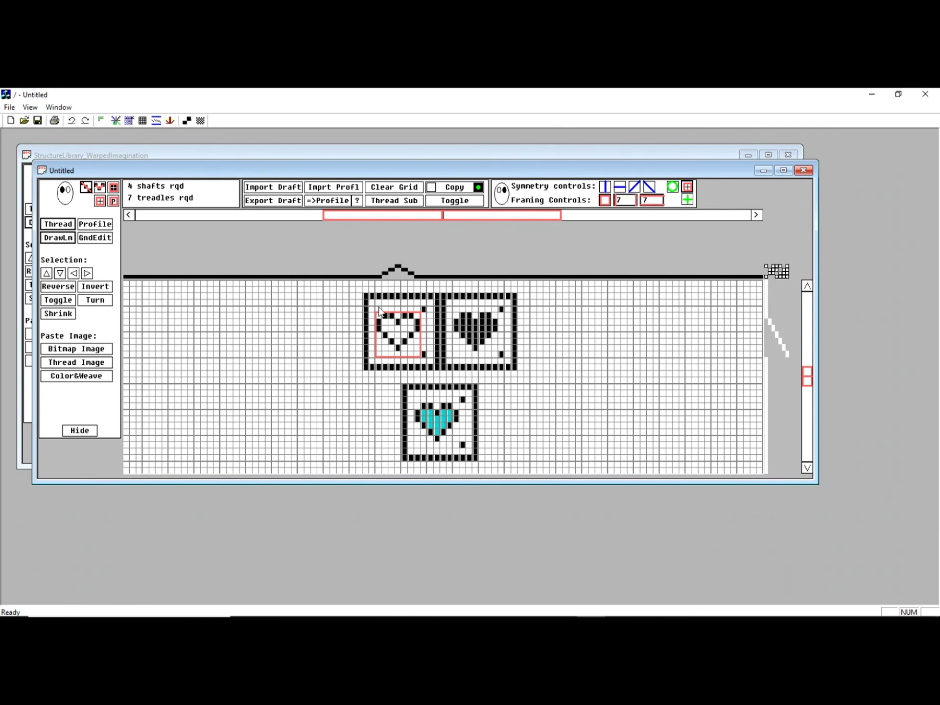
left_click_drag(378, 308, 424, 358)
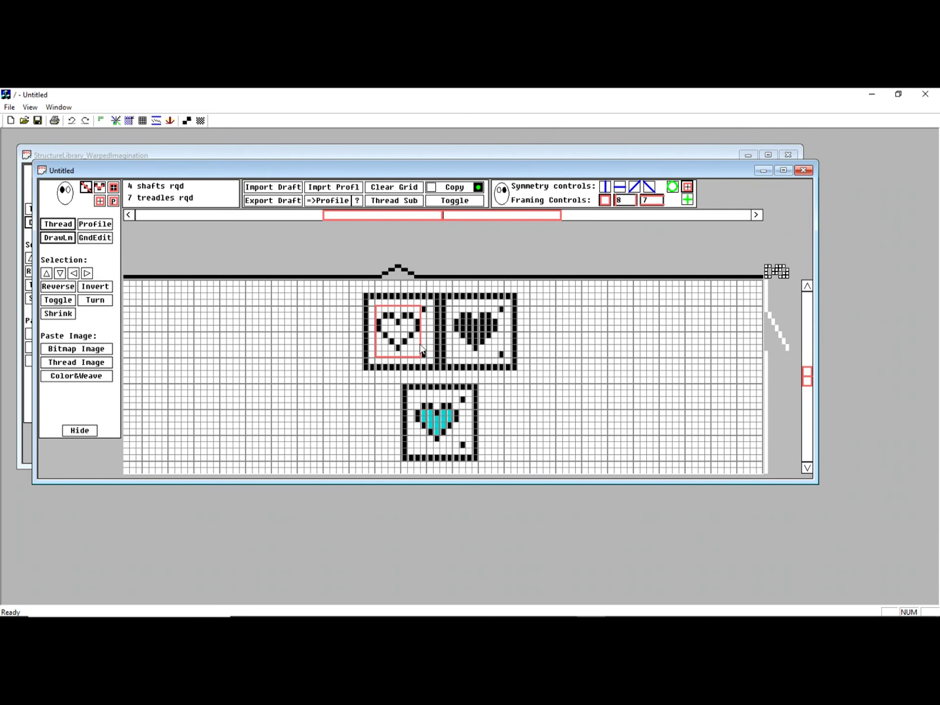
left_click_drag(378, 312, 424, 358)
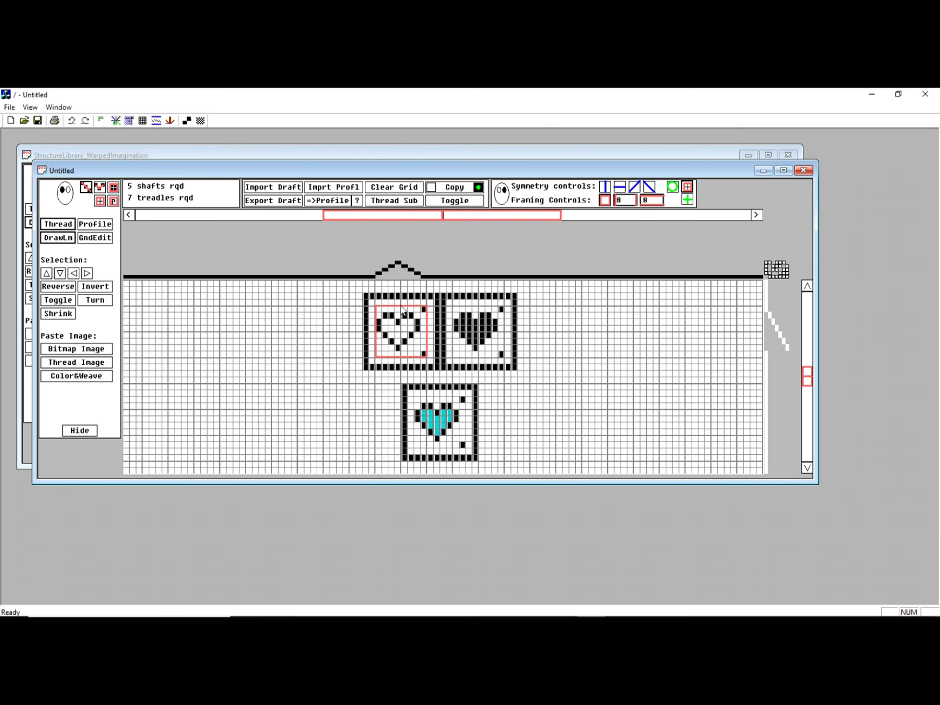
left_click(452, 191)
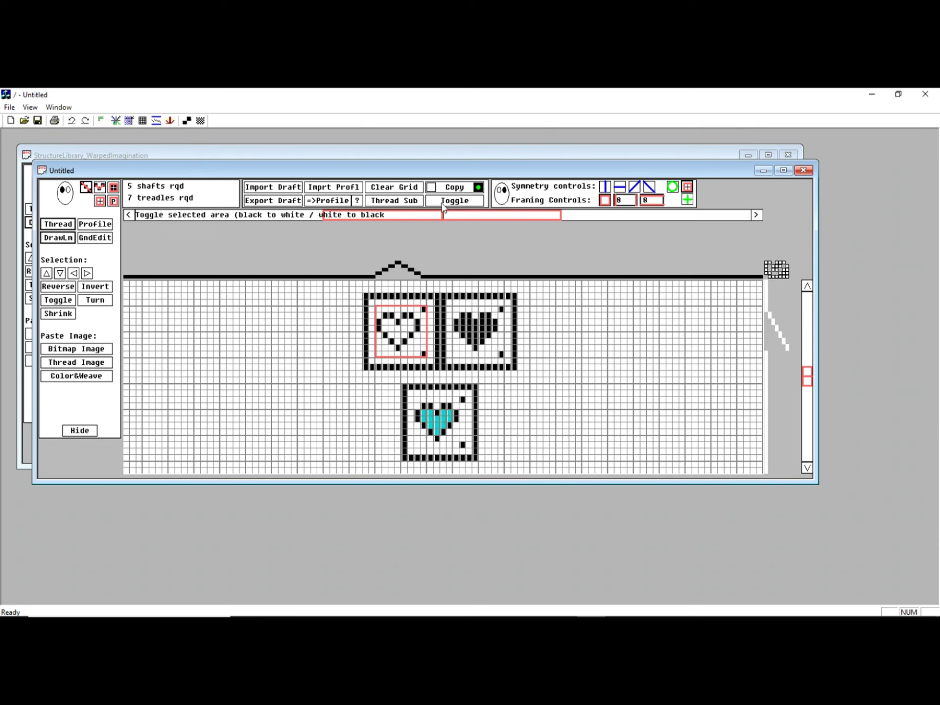
left_click(383, 201)
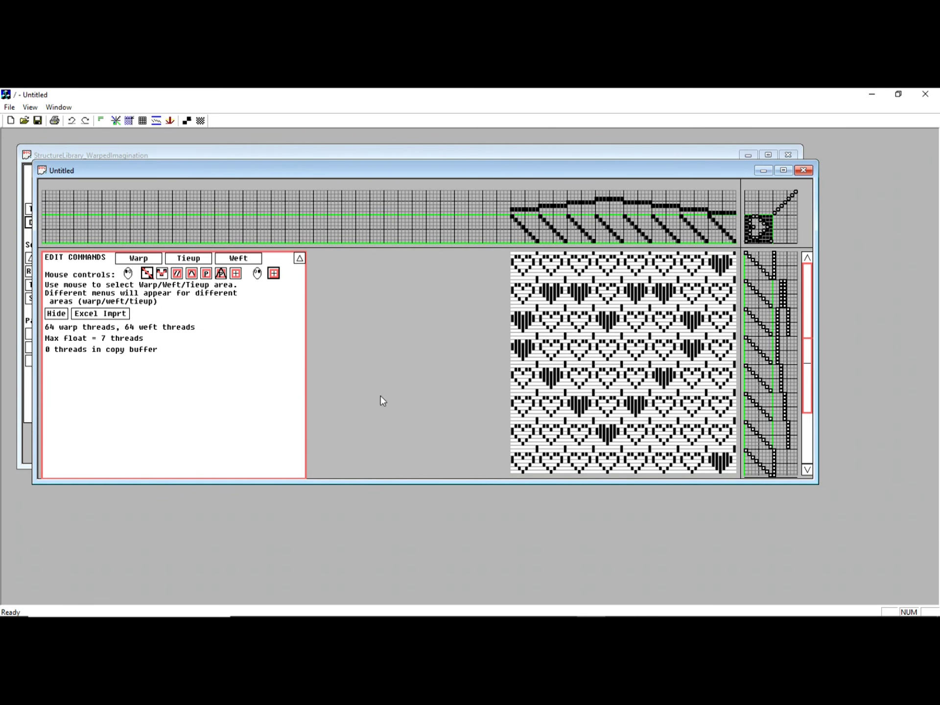
Add the RAINBOW colours to the warp palette and enable image bitmaps for thread textures
left_click(147, 259)
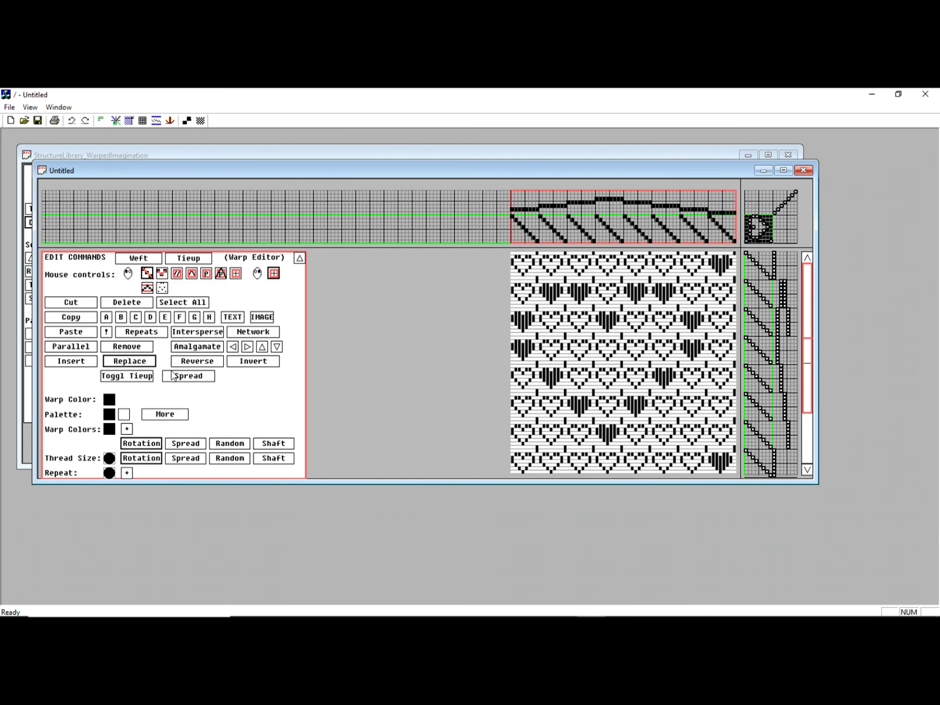
left_click(165, 415)
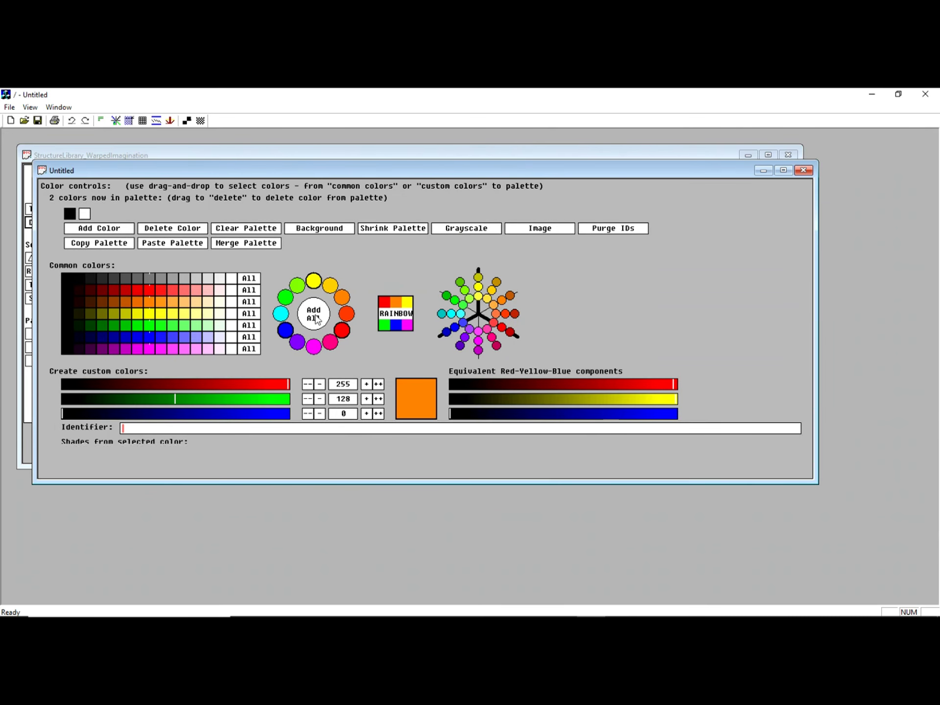
left_click(394, 318)
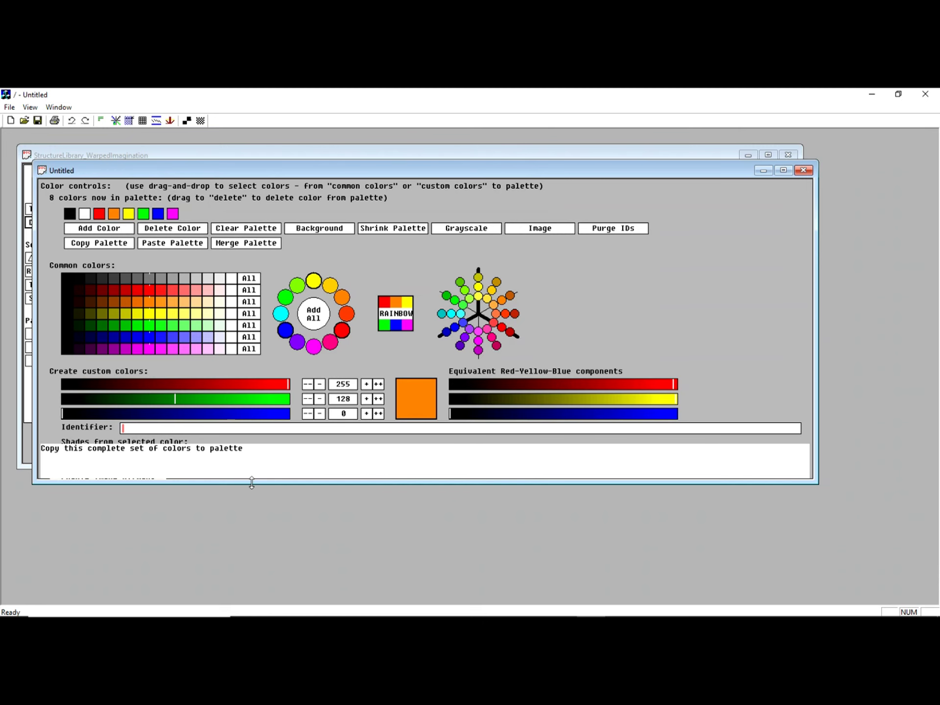
left_click_drag(250, 485, 257, 581)
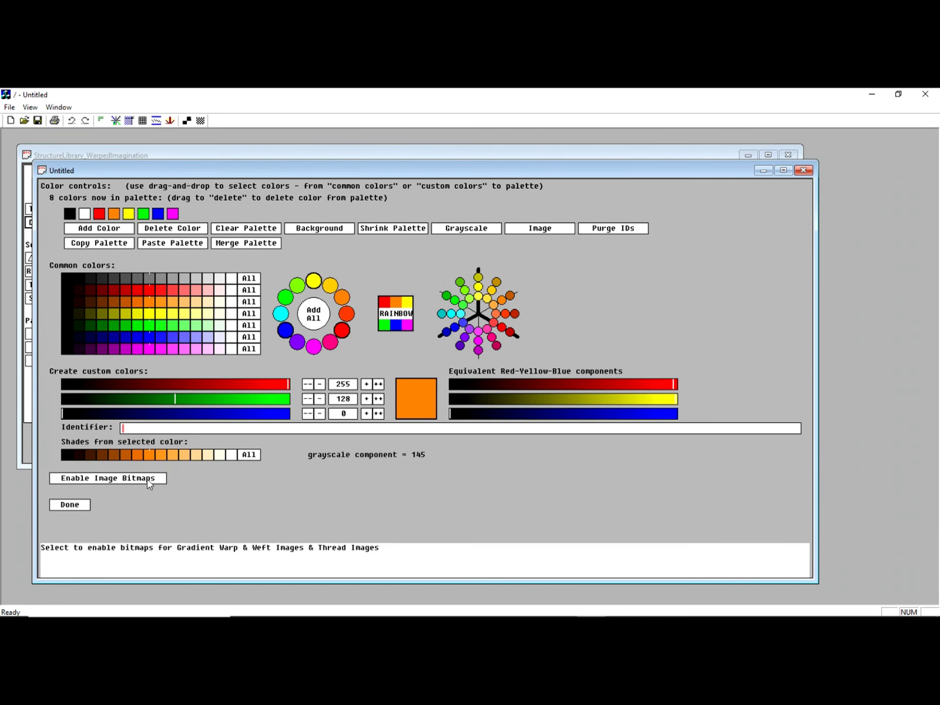
left_click(146, 482)
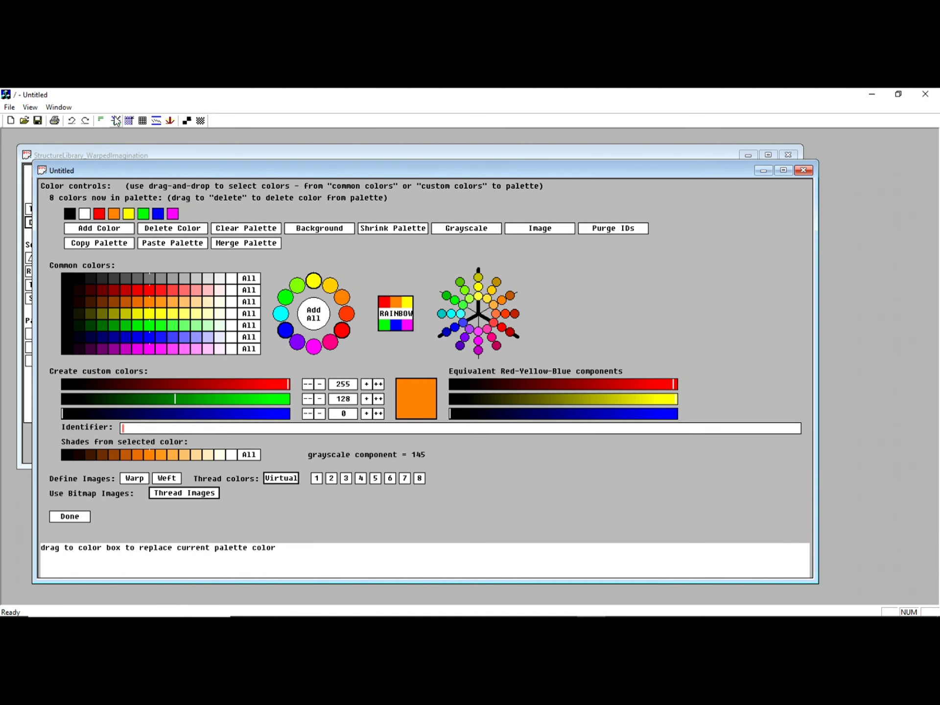
left_click(116, 121)
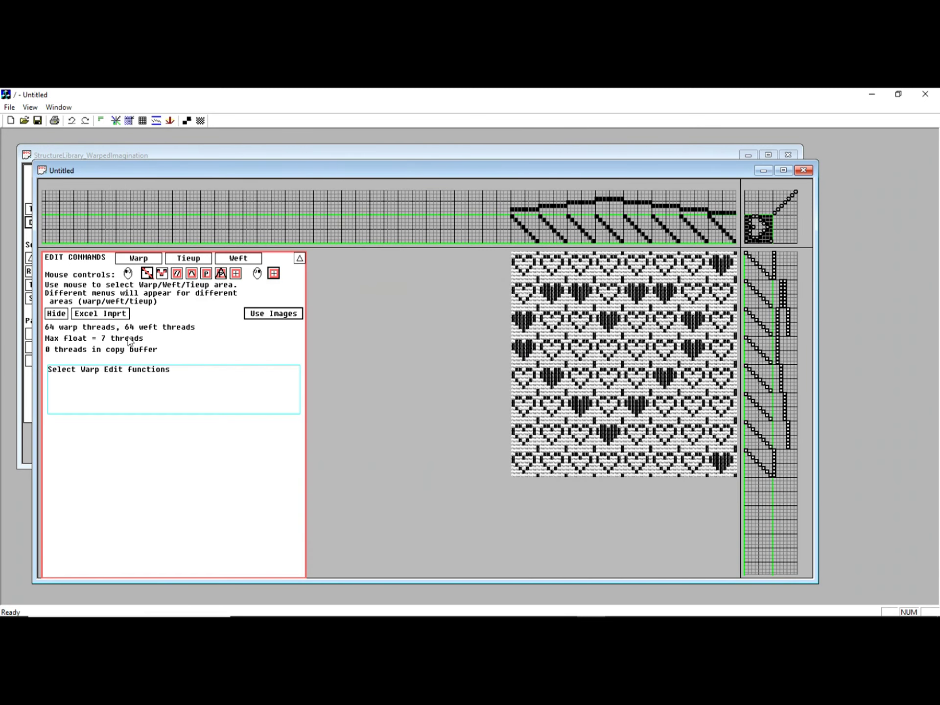
Colour all 64 warp threads red and go back to the drawloom ground-unit grid
left_click(132, 259)
left_click(138, 419)
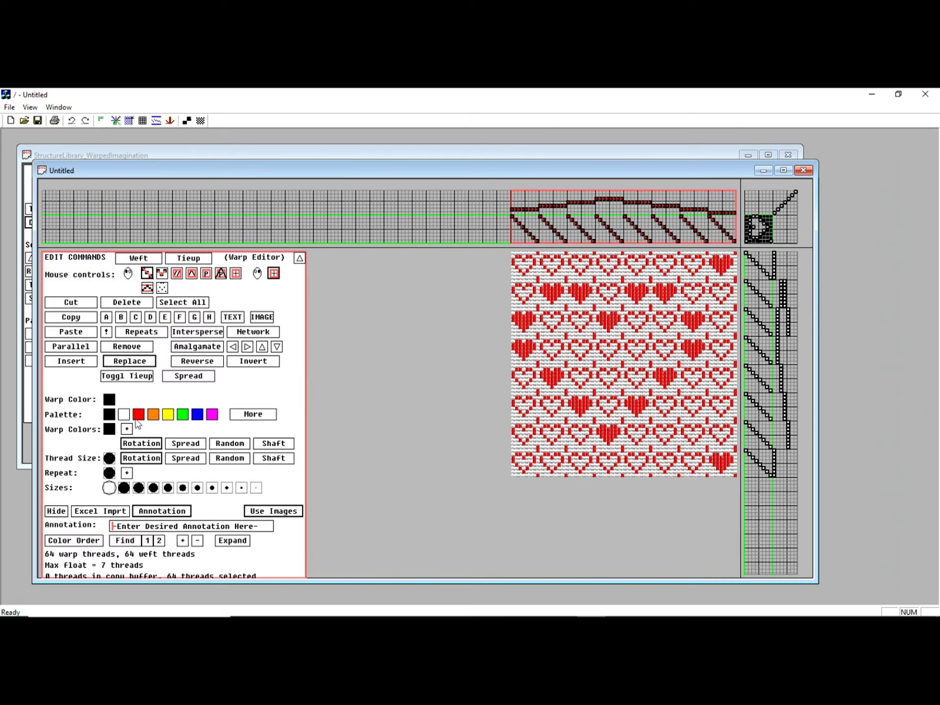
scroll(449, 378, "up", 1)
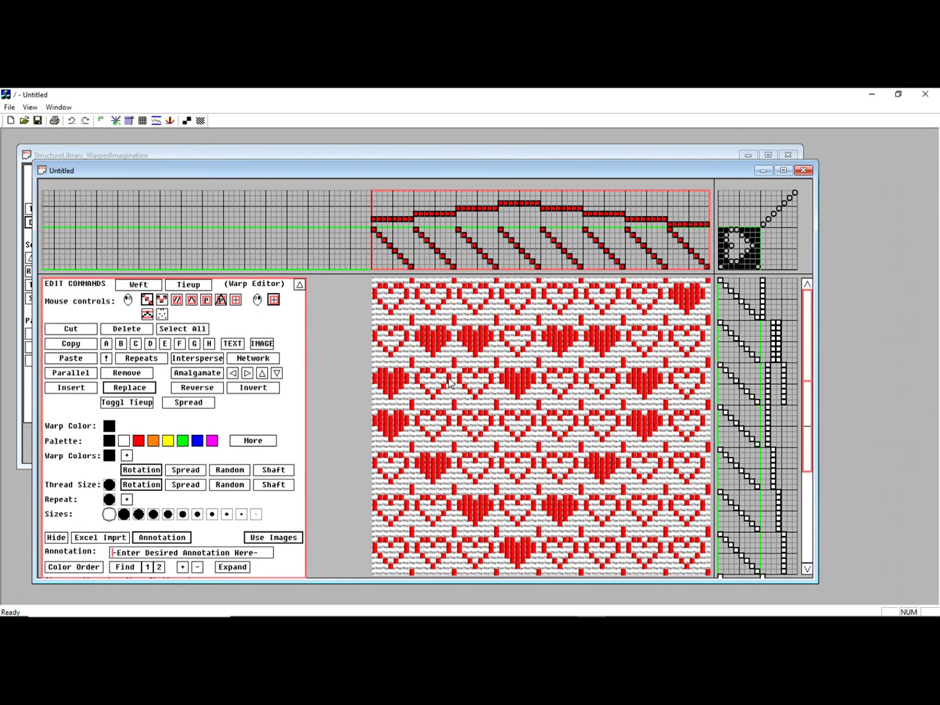
scroll(590, 347, "up", 2)
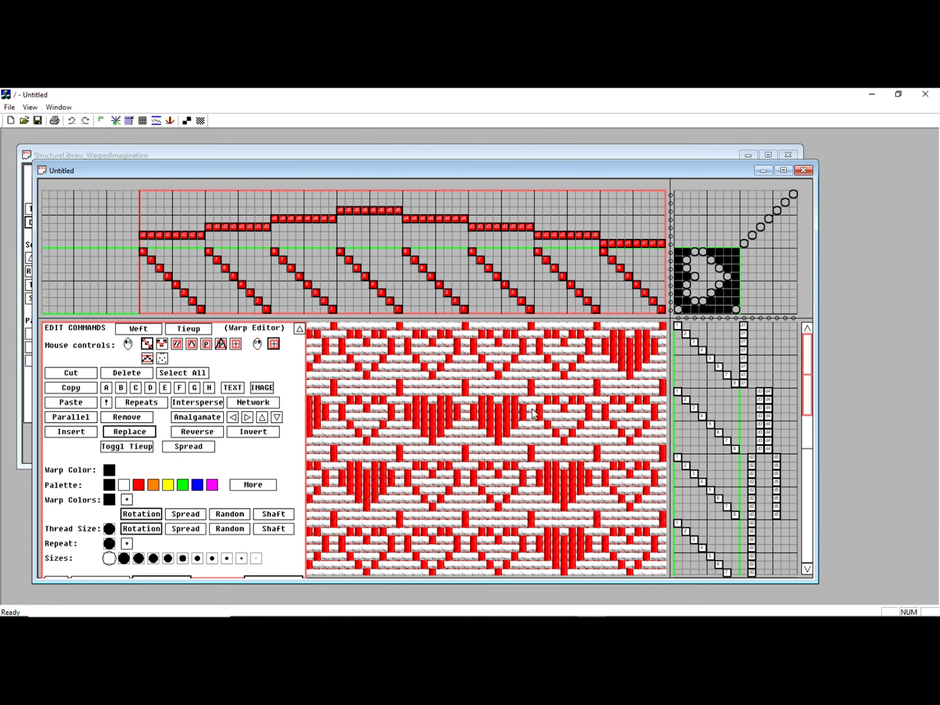
scroll(440, 395, "down", 2)
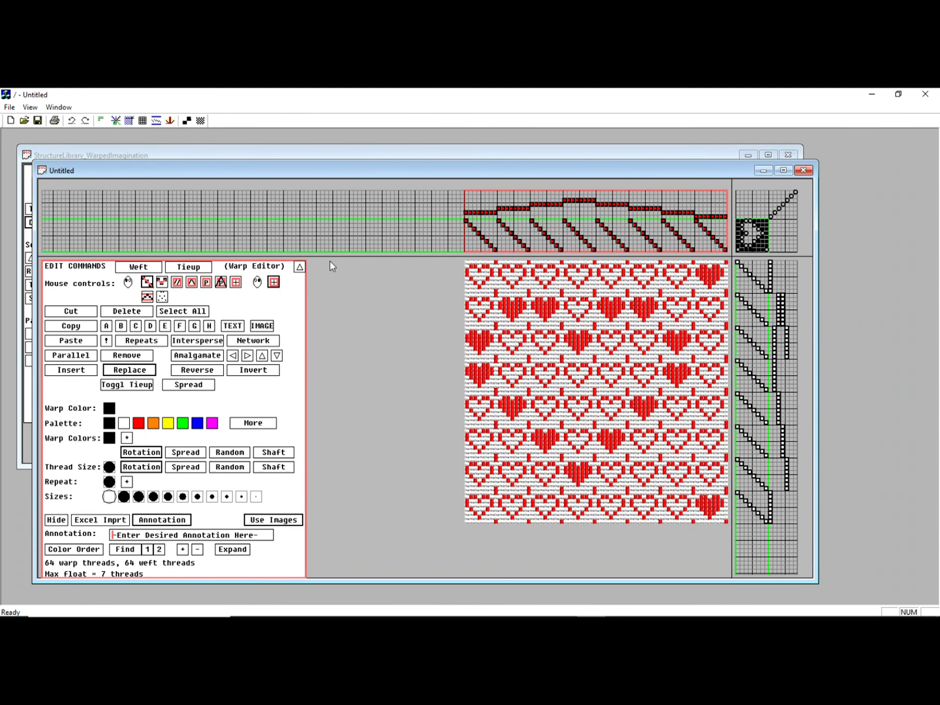
left_click(142, 121)
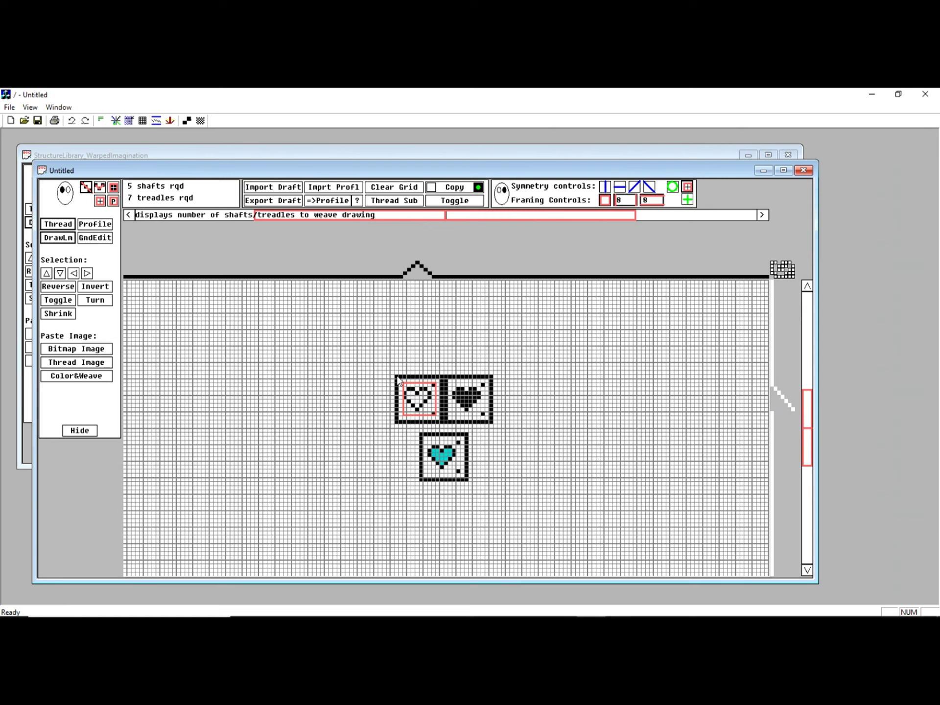
Copy the 34 × 14 framed heart pair and bring the StructureLibrary_WarpedImagination draft forward
left_click(413, 393)
left_click_drag(395, 375, 535, 435)
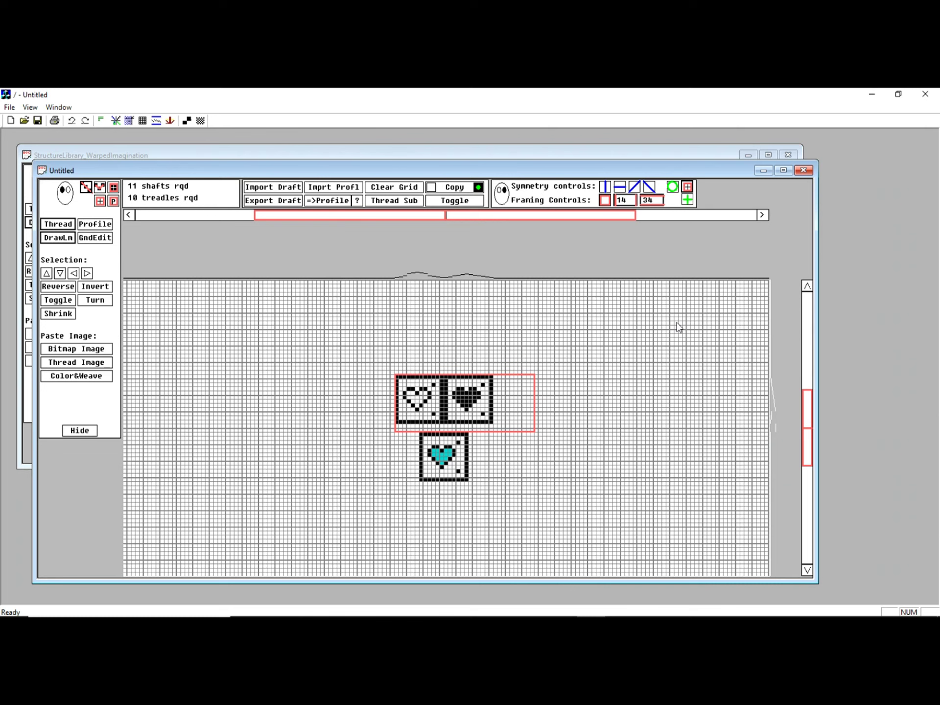
left_click(429, 189)
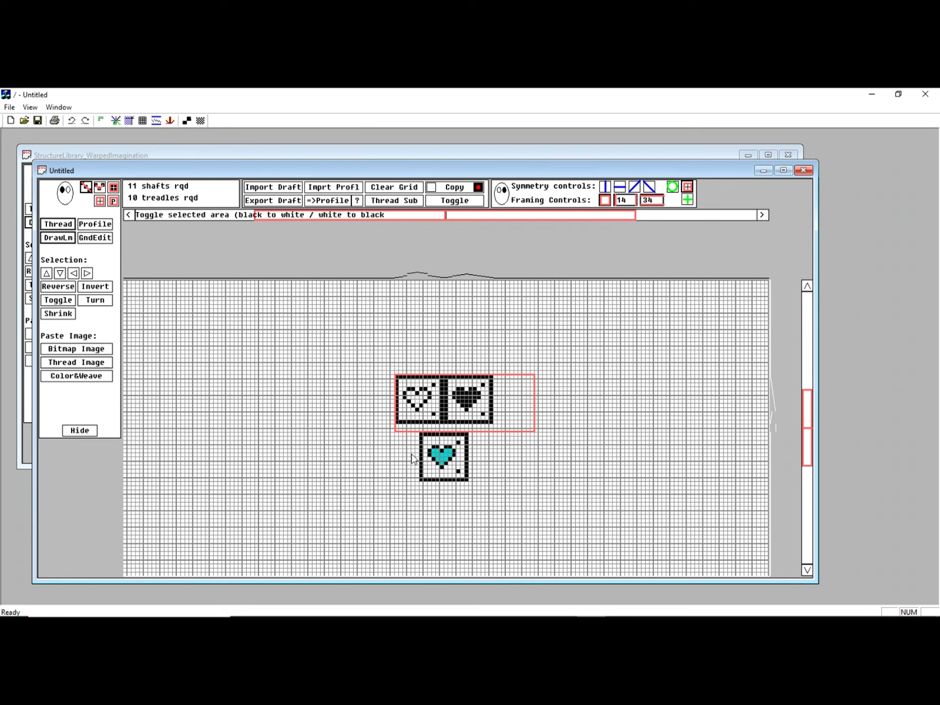
left_click(441, 155)
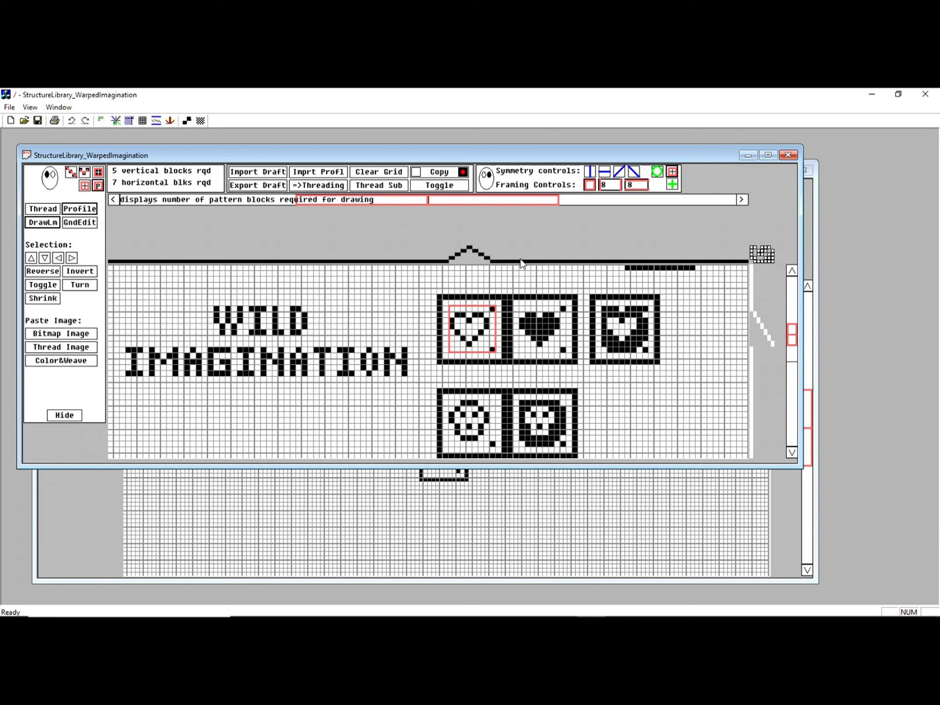
Paste the outline-and-solid heart pair into empty grid right of the library's existing heart blocks
left_click(563, 201)
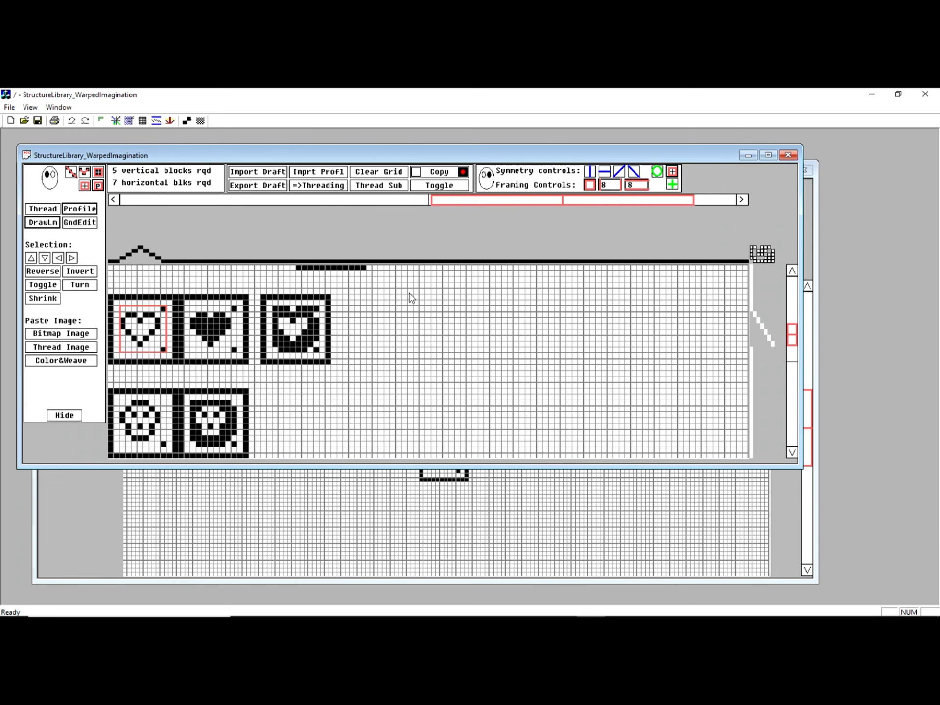
mouse_move(397, 301)
left_mouse_down()
mouse_move(540, 375)
mouse_move(561, 370)
left_mouse_up()
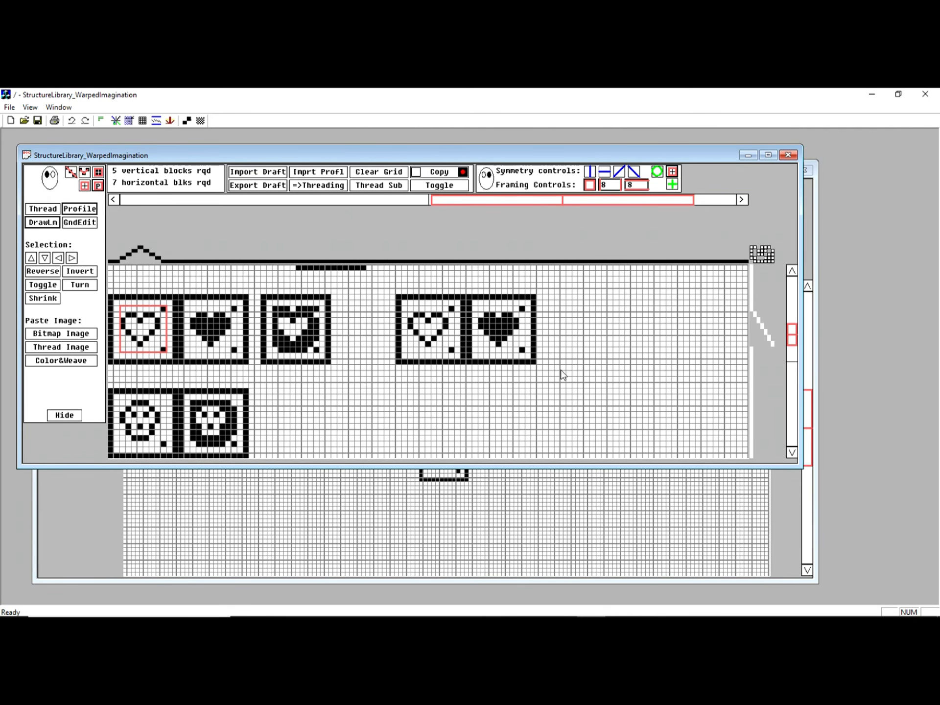